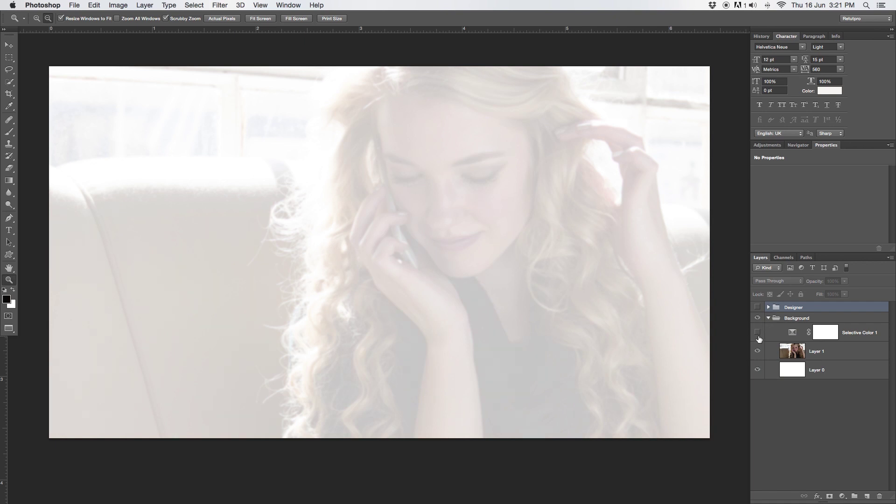
Raise the opacity of the photo on Layer 1 to 100%.
click(757, 351)
click(825, 351)
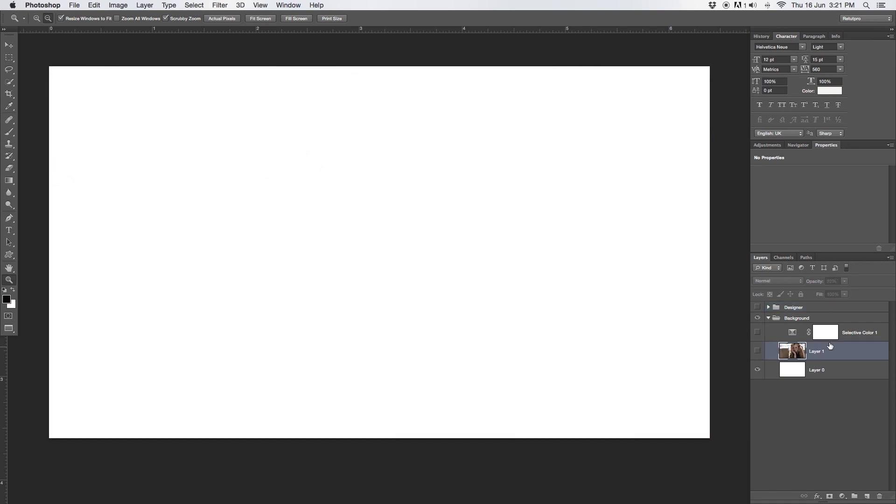
click(757, 351)
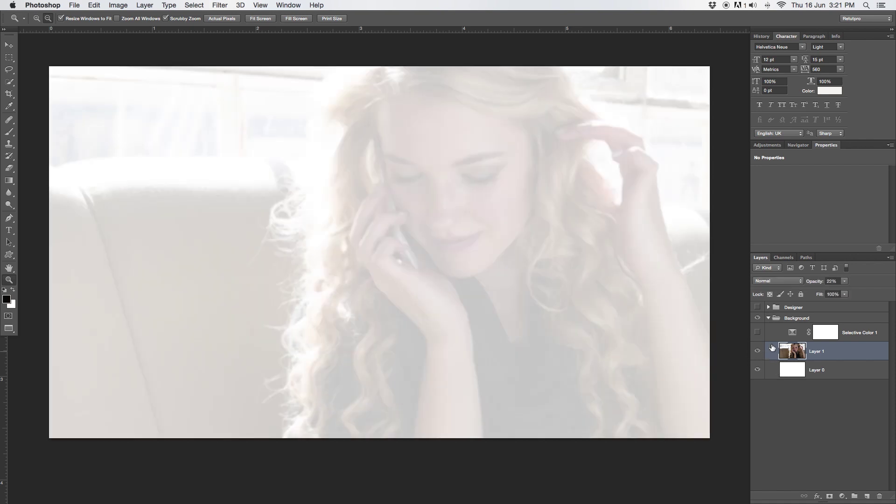
drag(817, 280, 852, 279)
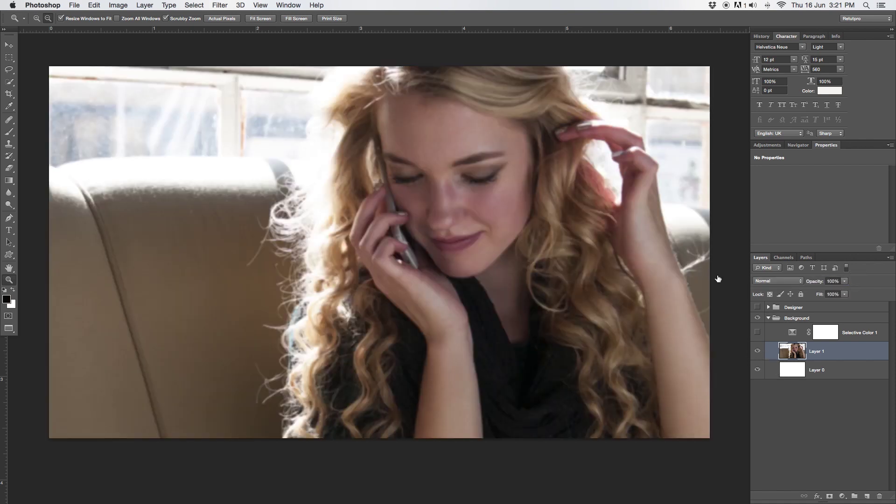
Compare the canvas with and without Layer 1 over the white Layer 0, and reduce Layer 1's opacity to 29%.
click(757, 351)
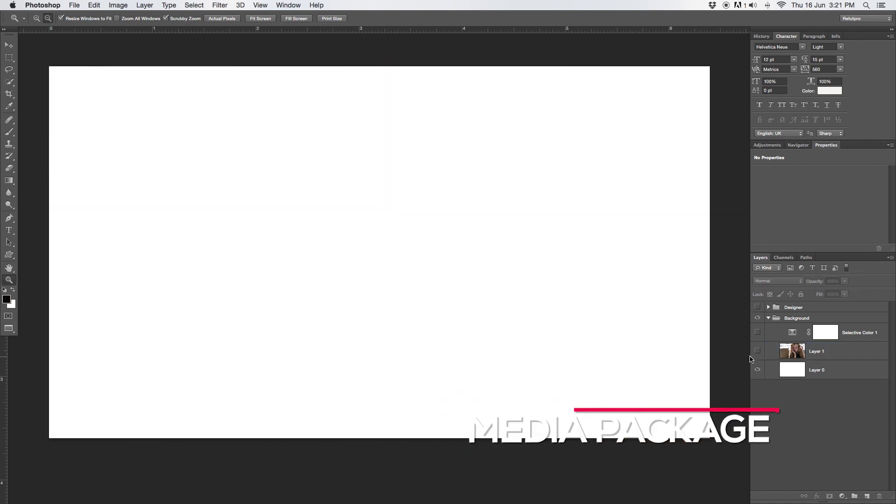
click(756, 353)
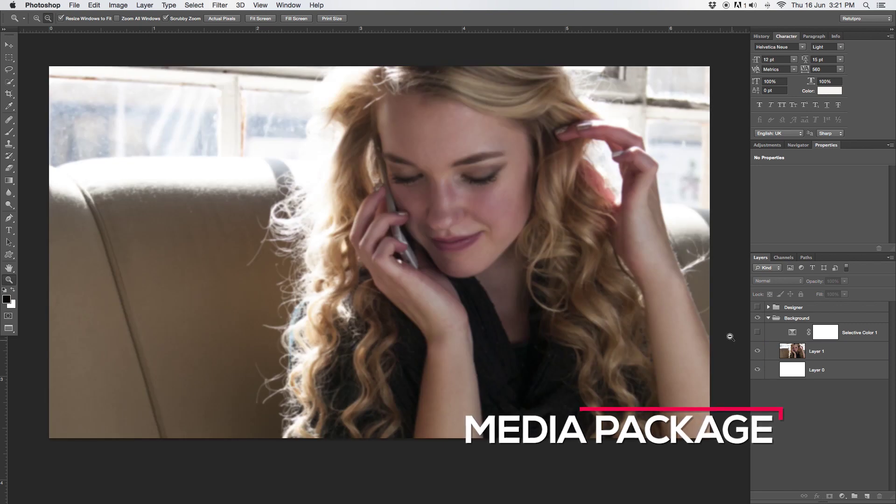
click(816, 372)
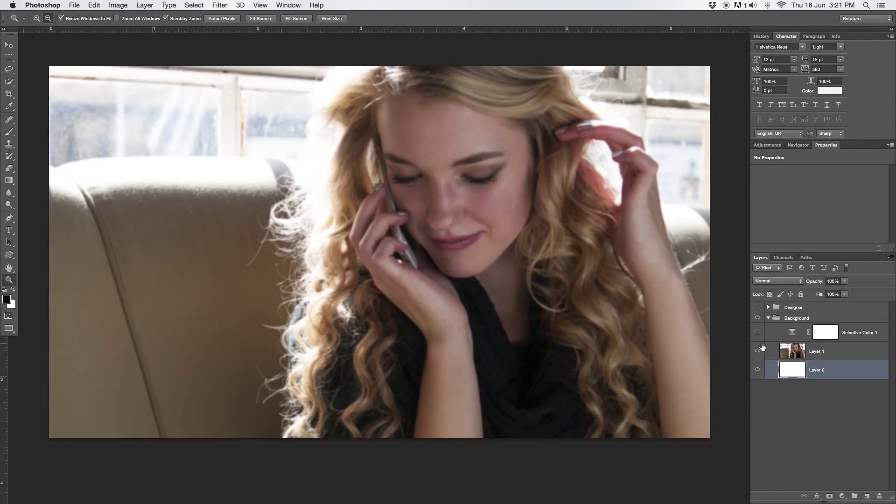
click(758, 351)
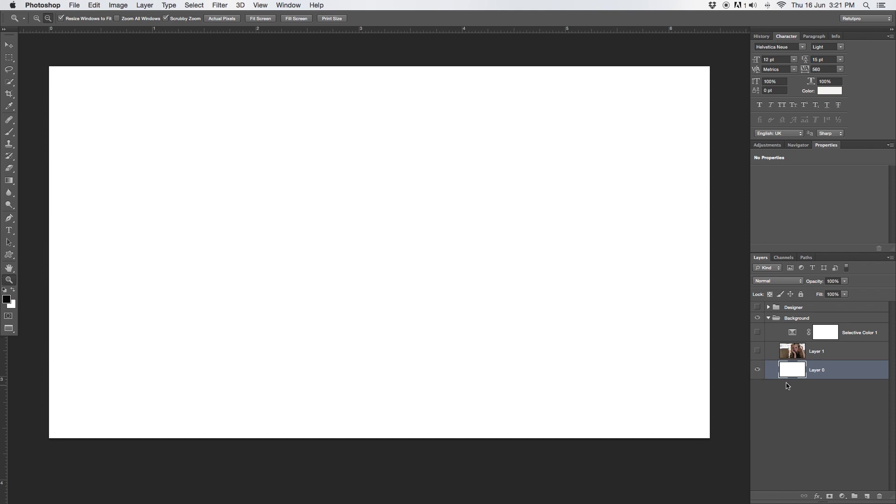
click(757, 351)
click(815, 351)
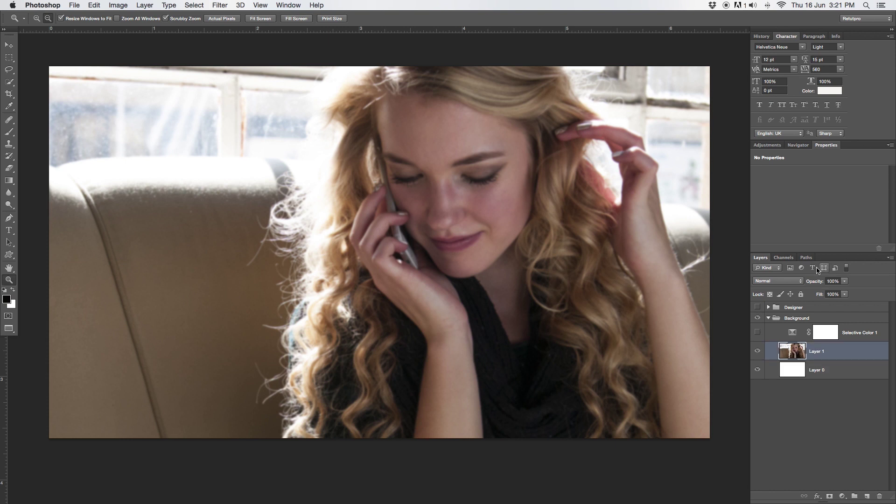
drag(814, 281, 784, 280)
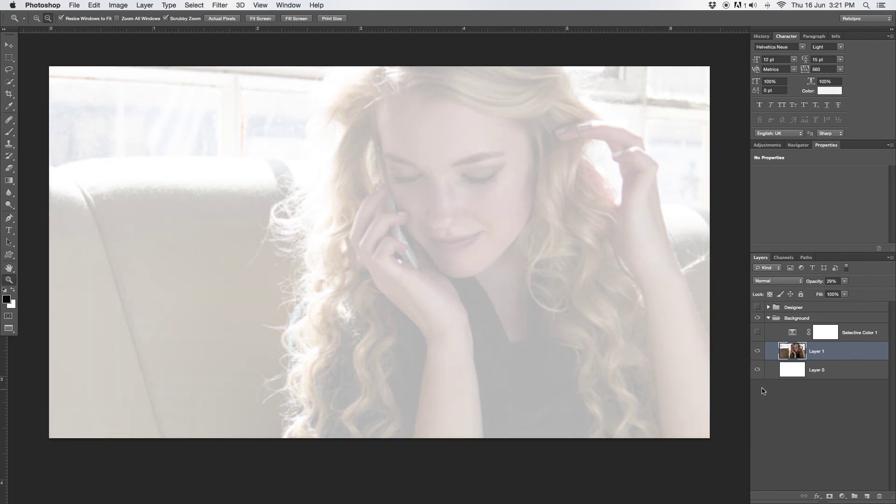
Make the Selective Color 1 adjustment visible and expose all of its slider settings for the Neutrals.
click(783, 337)
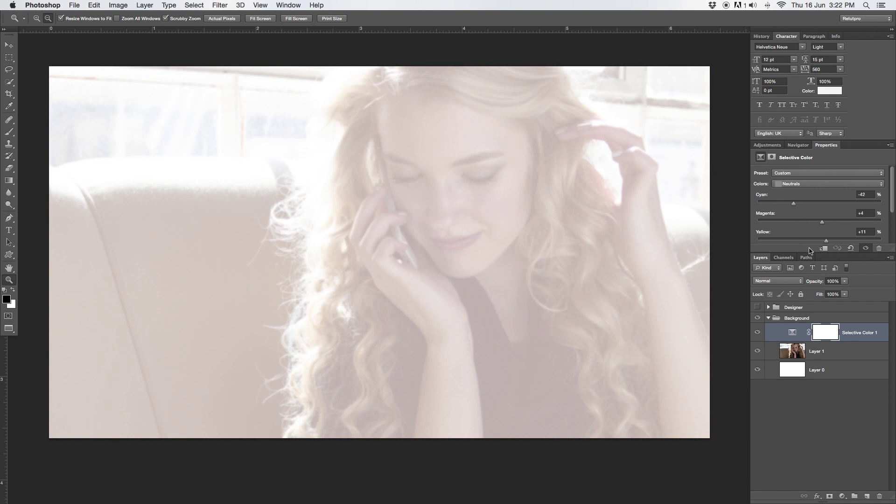
drag(816, 253, 820, 294)
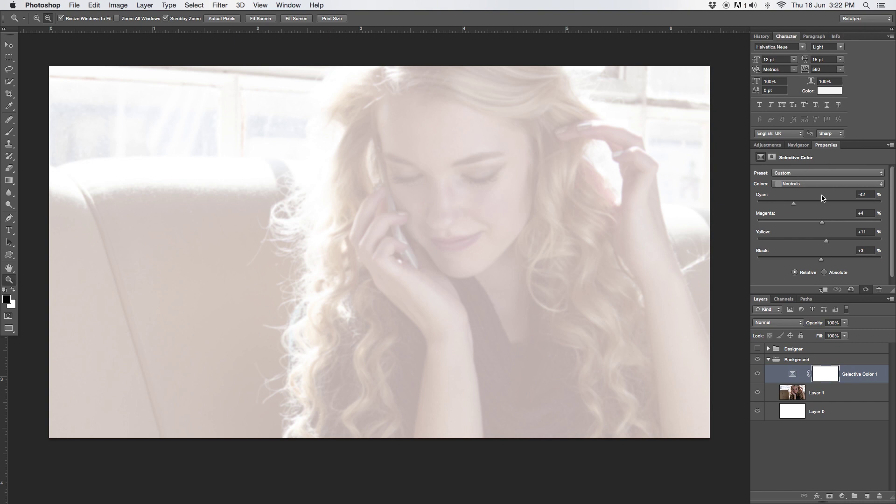
click(787, 182)
click(789, 187)
View Layer 1 at 100% opacity with and without Selective Color 1, and review the adjustment's Neutrals values.
click(796, 392)
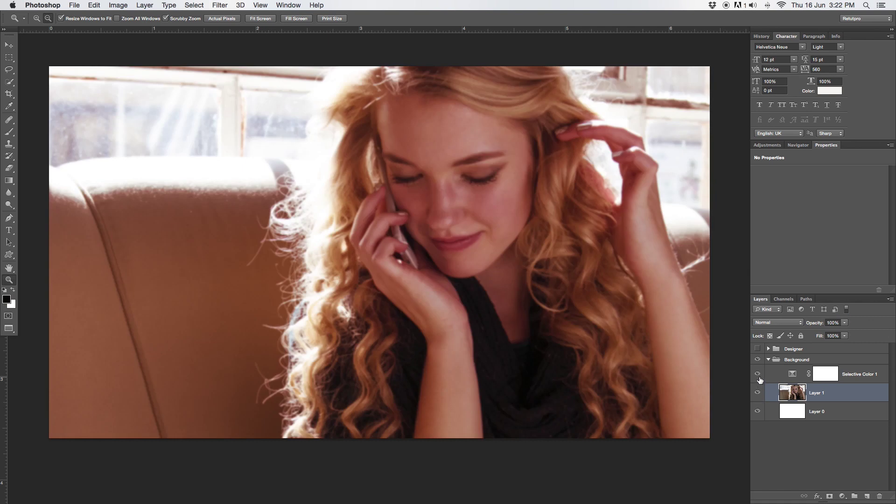
click(757, 374)
click(792, 376)
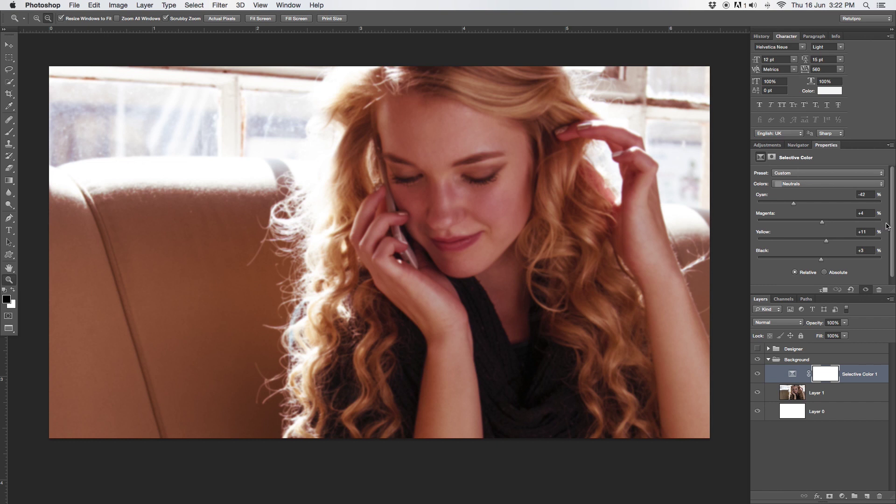
scroll(803, 215, down, 1)
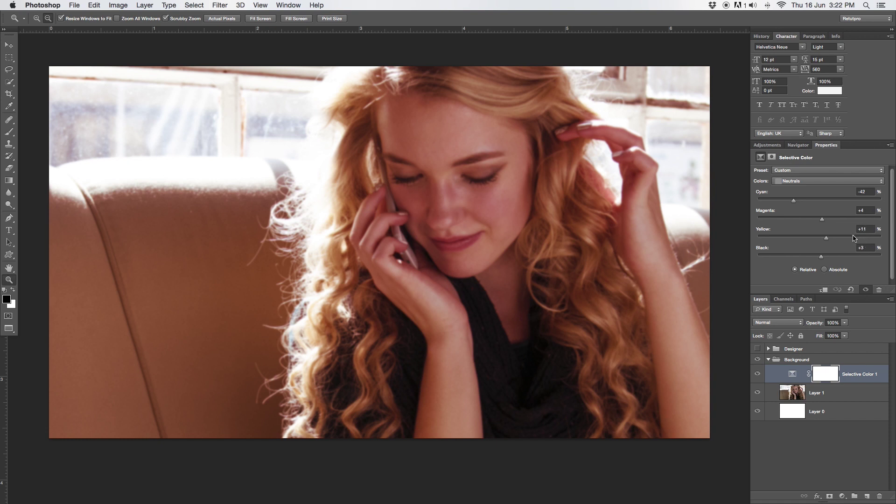
Lower Layer 1's opacity to fade the photo and collapse the Background group.
click(768, 393)
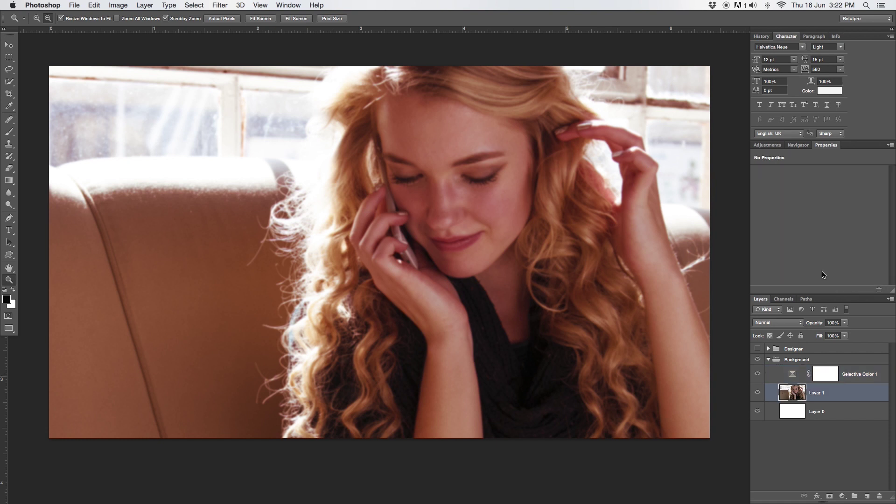
drag(811, 322, 779, 323)
click(767, 360)
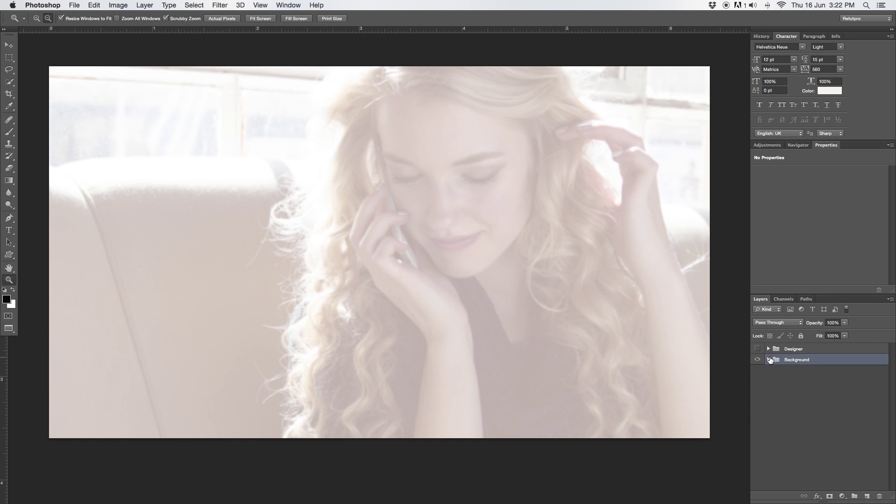
Check the Background group by toggling its visibility, and make the Designer logo group visible.
click(758, 360)
click(757, 360)
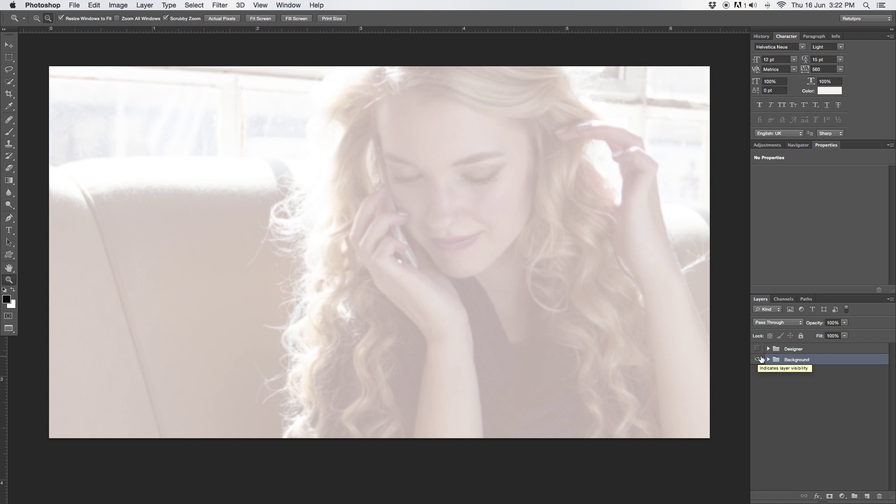
click(770, 349)
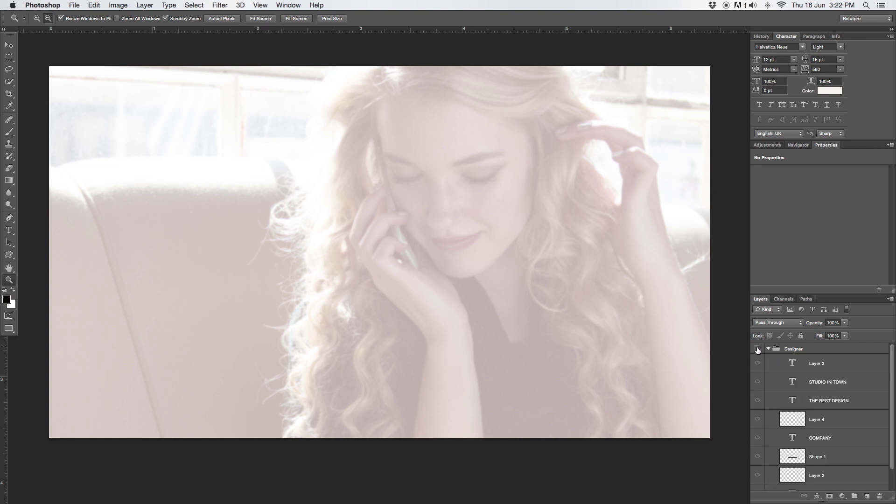
click(758, 349)
click(769, 349)
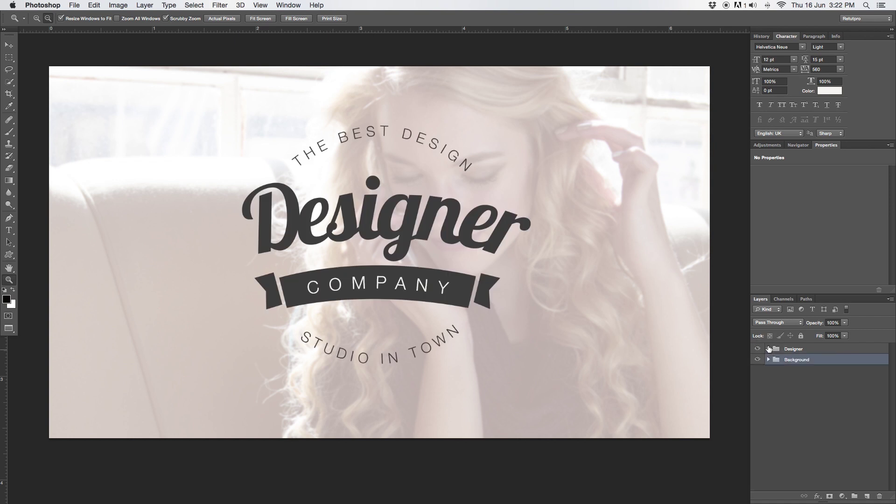
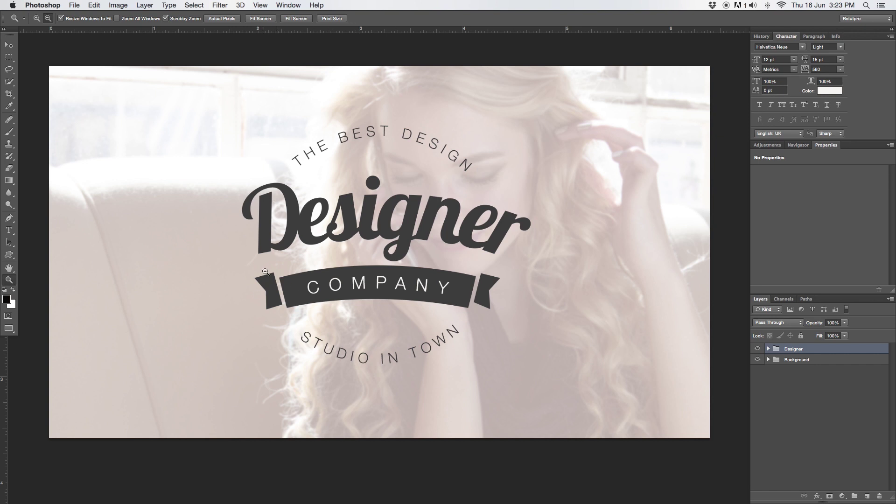
Choose the Elliptical Marquee tool, hide the Designer group and add a new blank layer above it.
right_click(7, 62)
click(40, 66)
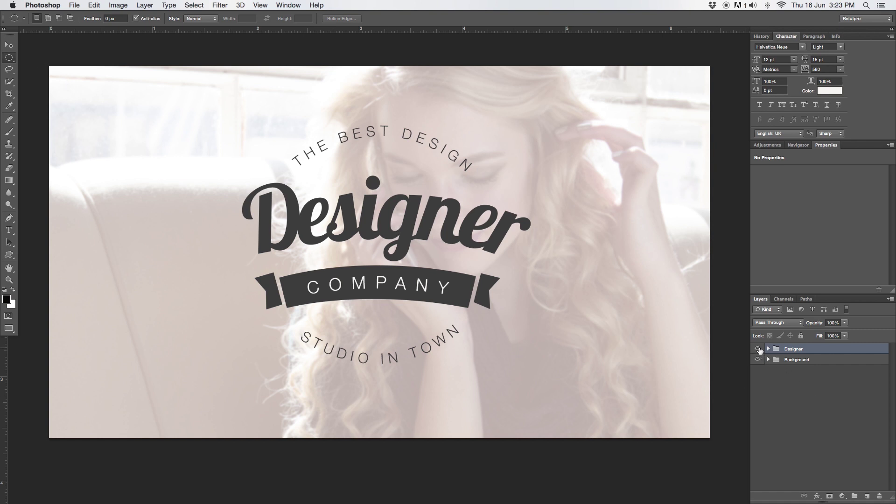
click(757, 349)
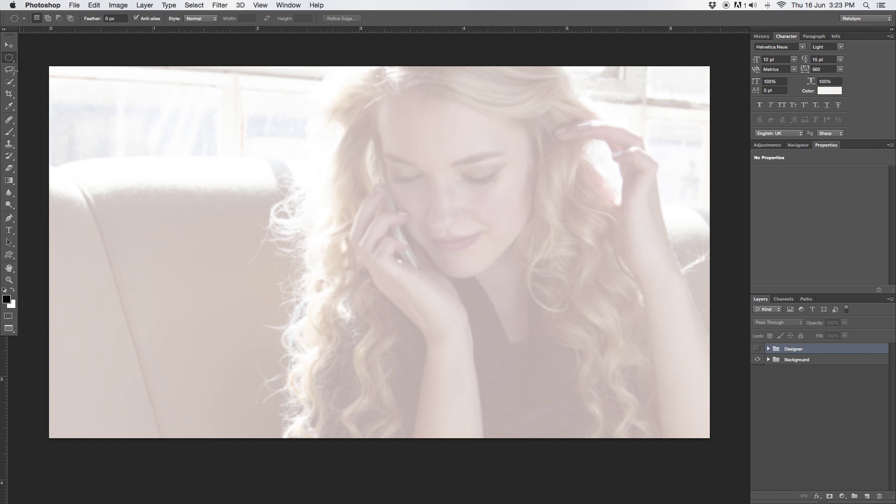
drag(9, 58, 35, 65)
click(867, 496)
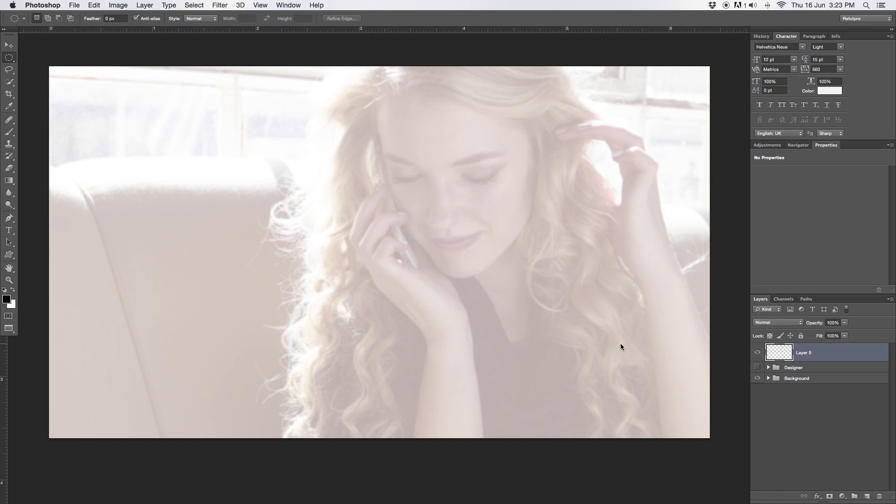
Draw a wide elliptical selection, show the Designer group again and position the ellipse around the COMPANY banner under the Designer lettering.
drag(260, 253, 655, 375)
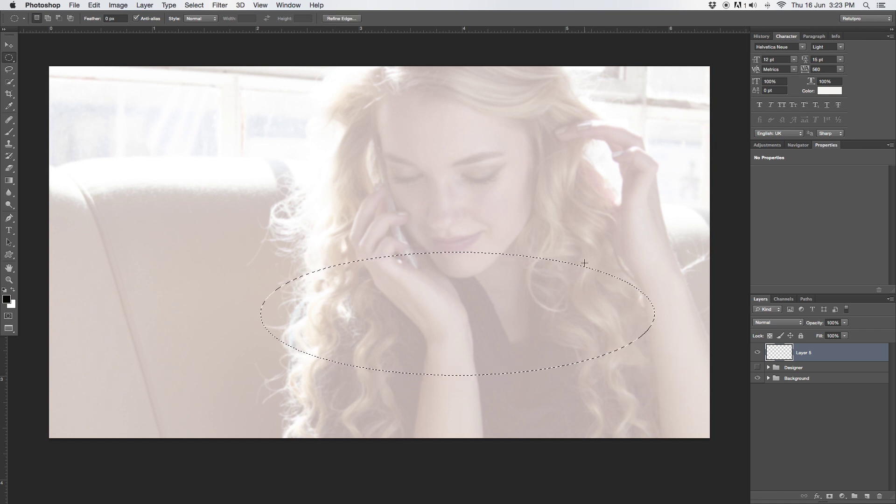
click(758, 367)
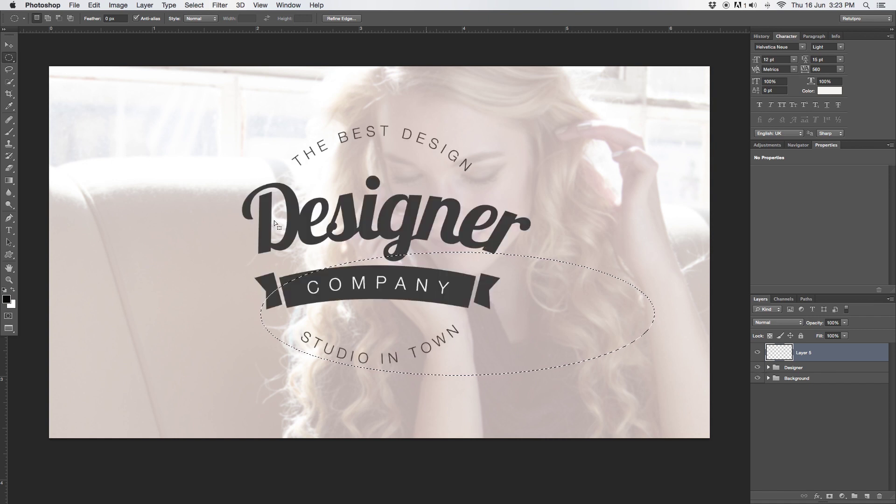
drag(492, 321, 412, 309)
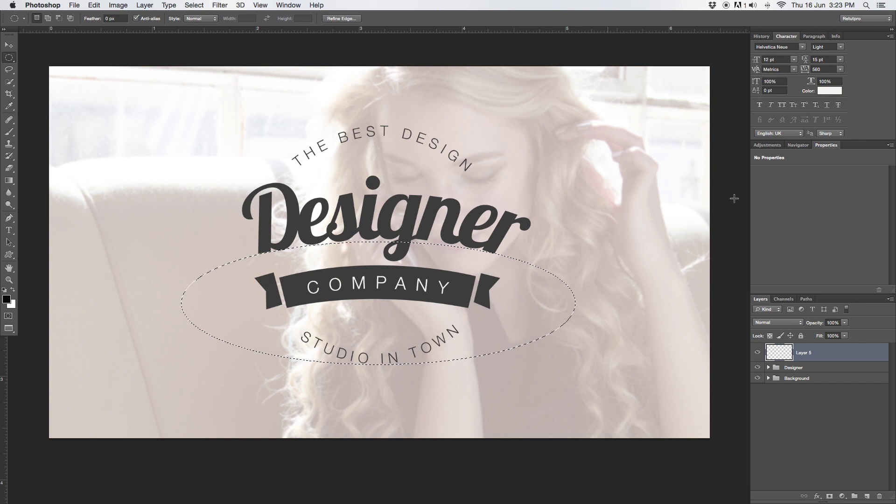
Convert the elliptical selection into a work path with a 0.5 pixel tolerance and switch to the Type tool.
right_click(394, 294)
click(405, 407)
right_click(403, 379)
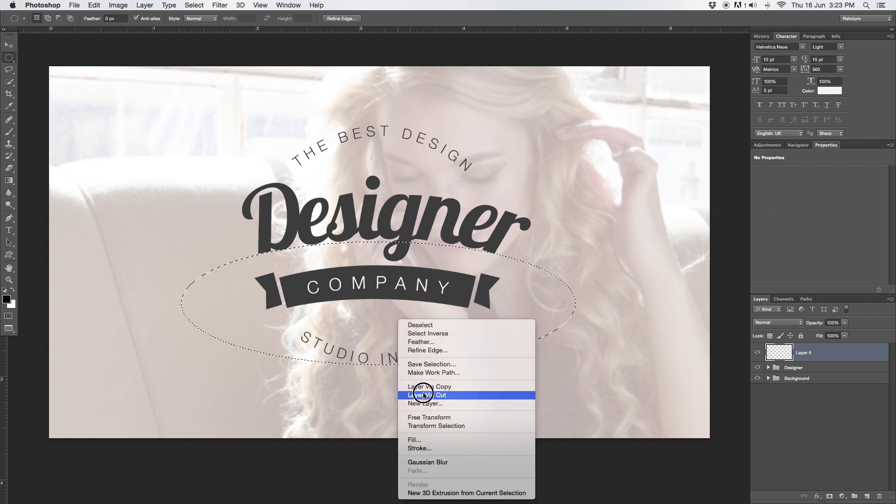
click(430, 373)
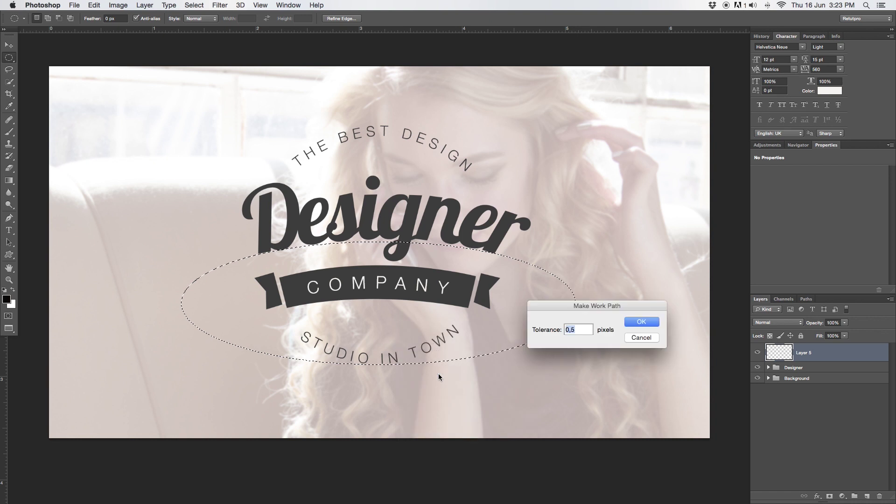
click(648, 322)
key(super+h)
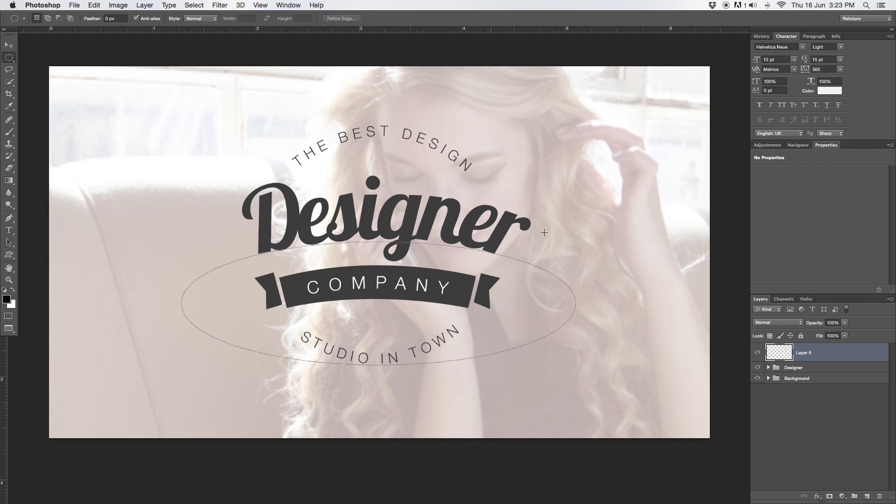
right_click(435, 272)
key(Escape)
click(9, 230)
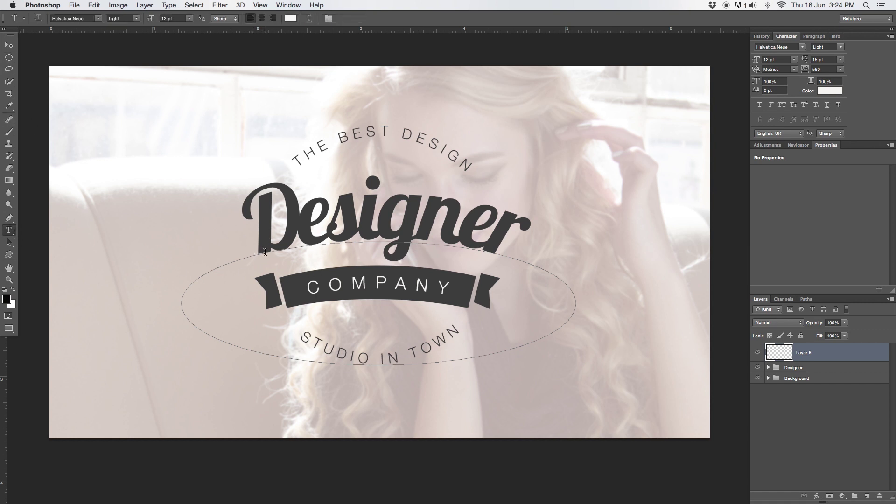
click(245, 258)
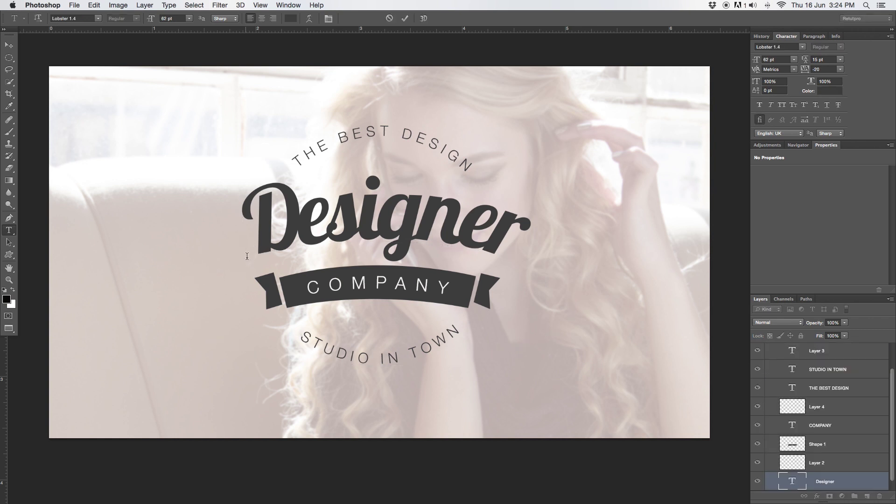
key(super+a)
key(BackSpace)
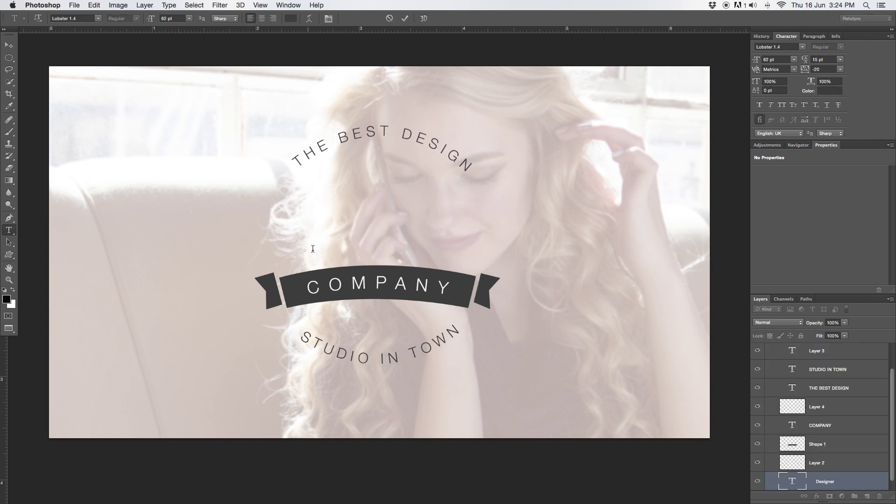
key(Escape)
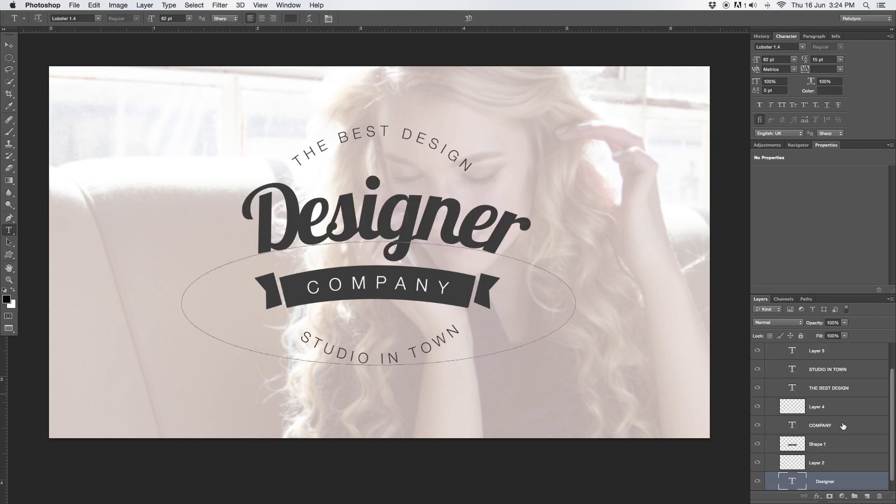
Select the blank Layer 5 above the Designer group and start a text line on the upper-left part of the elliptical path.
scroll(887, 451, up, 2)
click(802, 352)
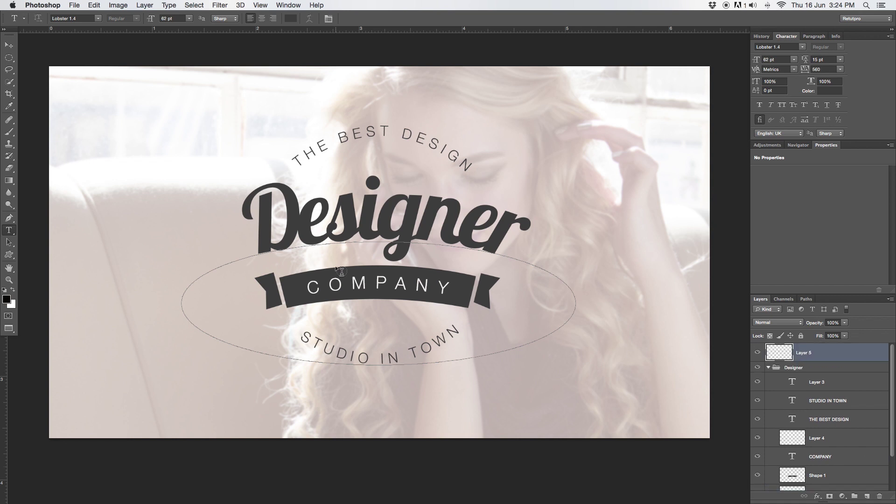
click(220, 260)
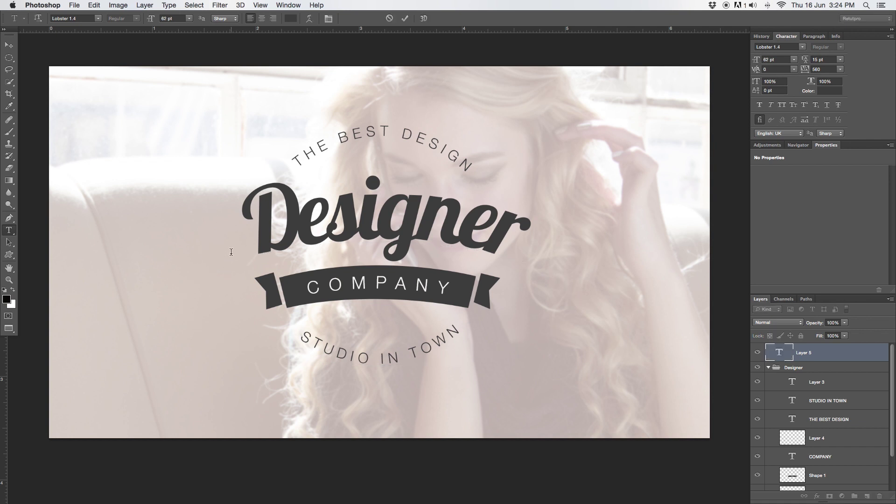
text(Designer)
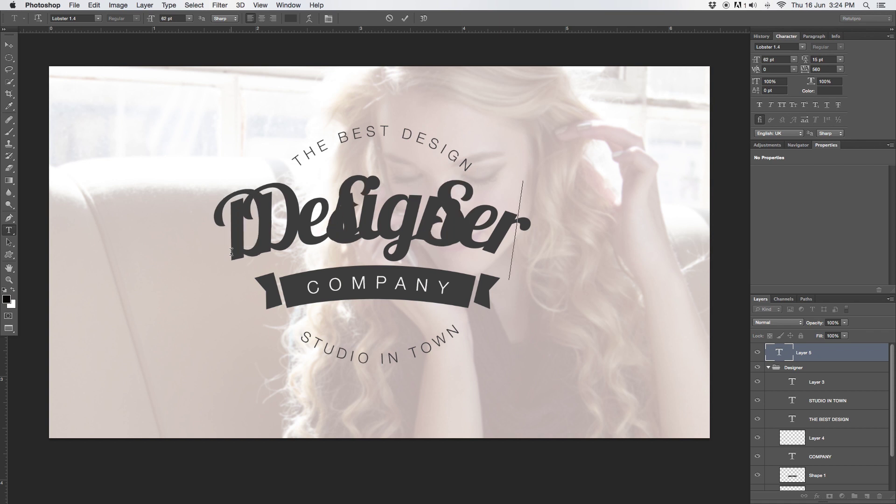
key(BackSpace)
key(BackSpace)
key(BackSpace)
key(BackSpace)
key(BackSpace)
key(BackSpace)
key(BackSpace)
key(BackSpace)
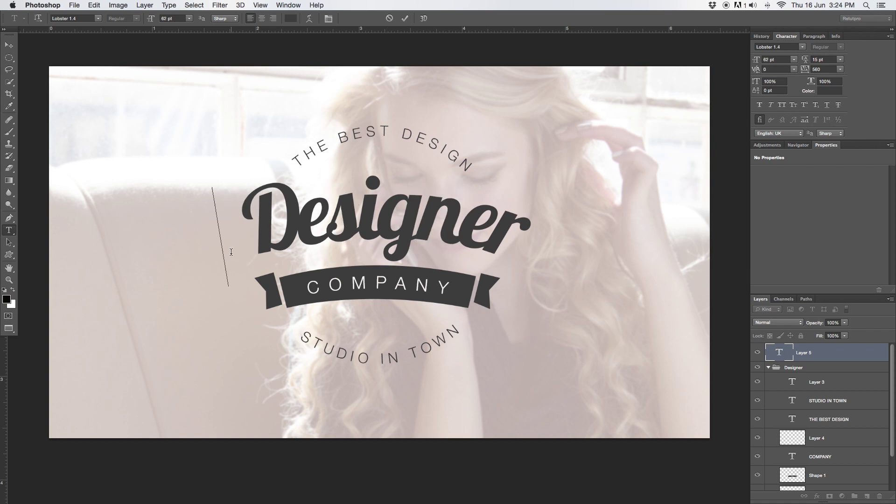
Enter "Designer" along the elliptical path in Lobster 1.4 at 62 pt and set its tracking to -60.
text(Designer)
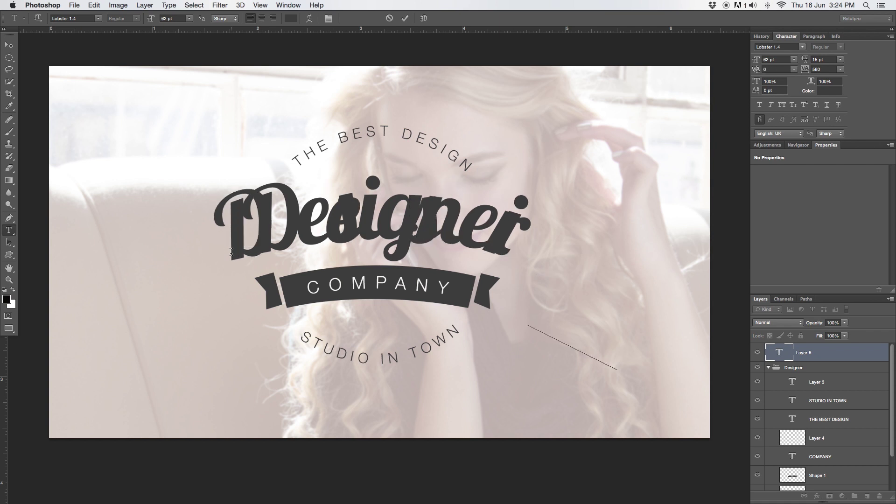
key(super+a)
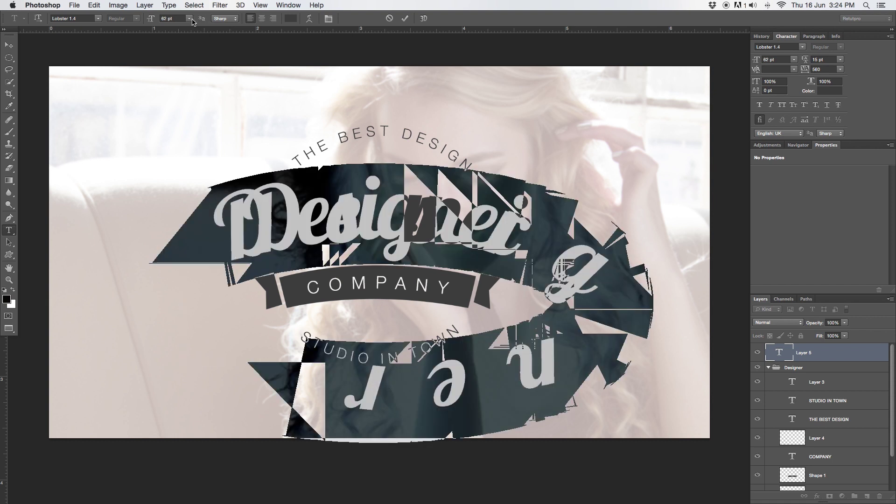
click(98, 19)
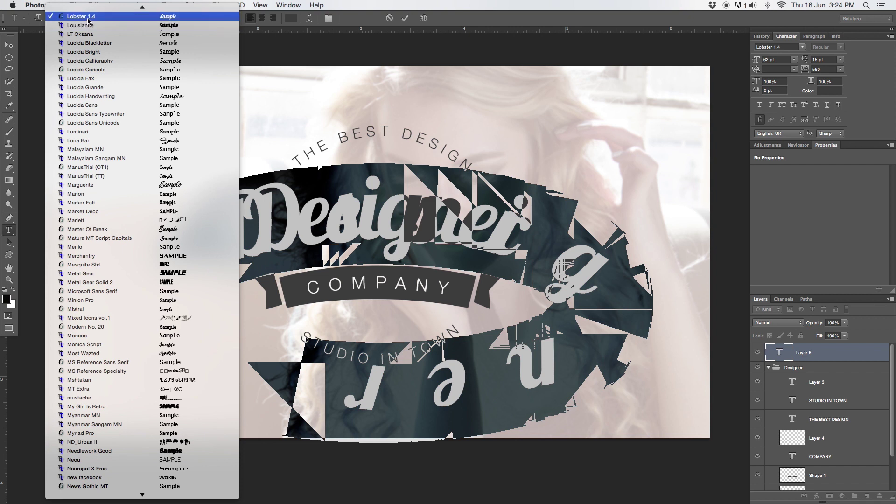
click(92, 19)
key(Tab)
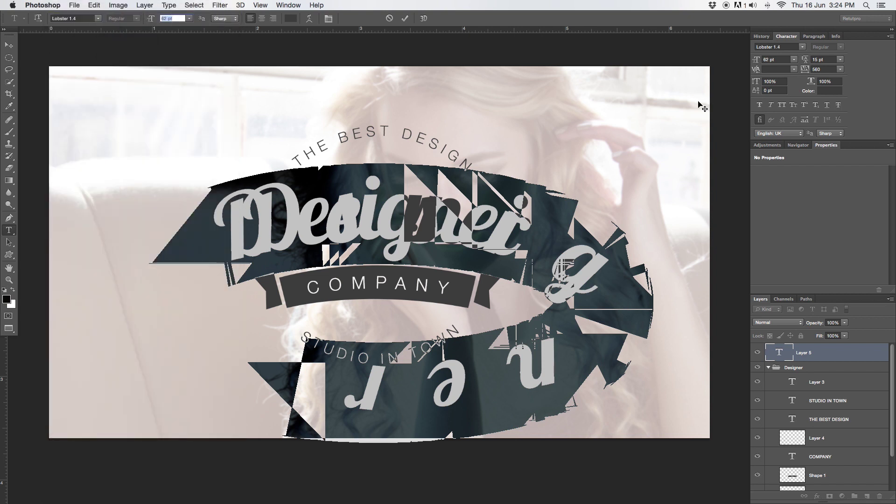
click(828, 69)
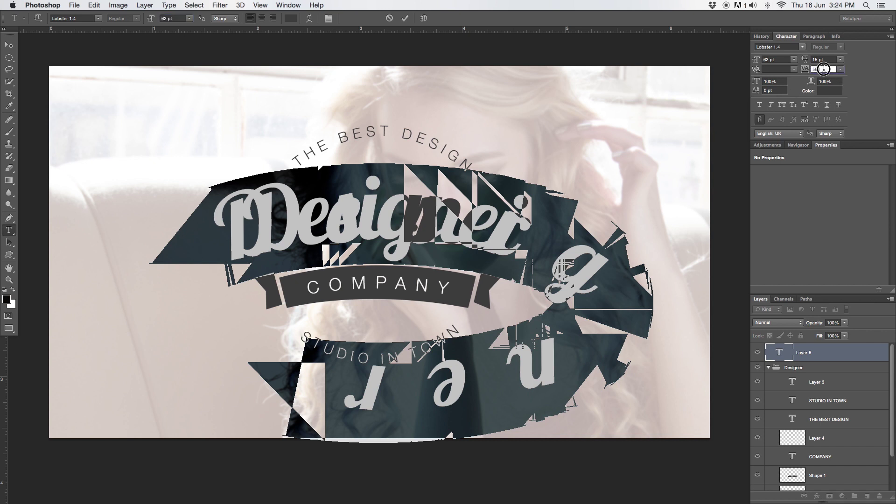
text(-60)
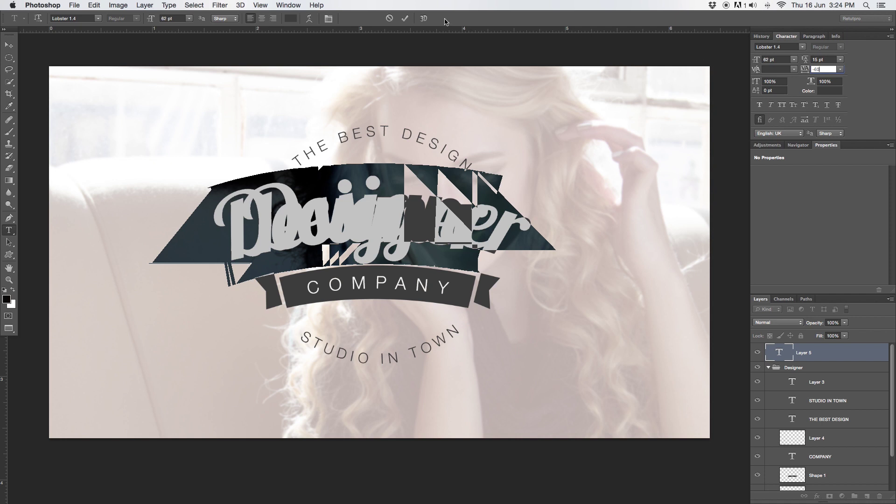
click(404, 18)
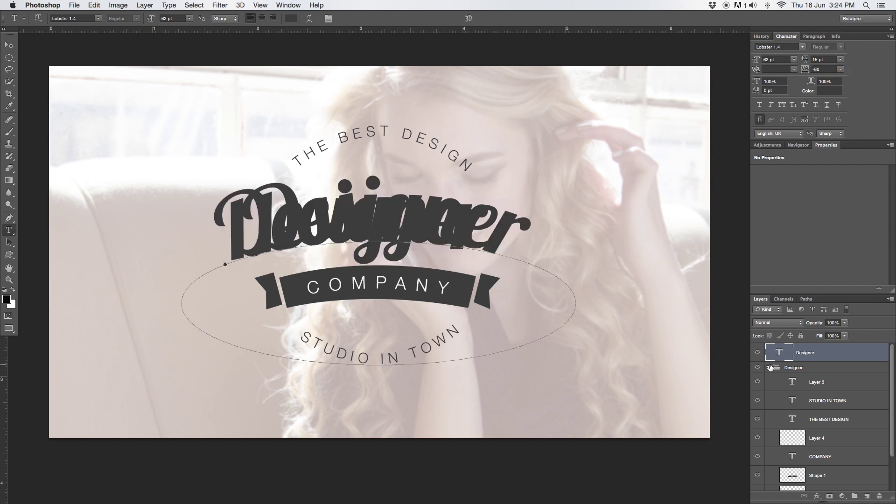
Collapse the original Designer group and insert leading spaces before the new lettering, toggling the group's visibility to compare positions and leaving it hidden.
click(768, 368)
click(757, 368)
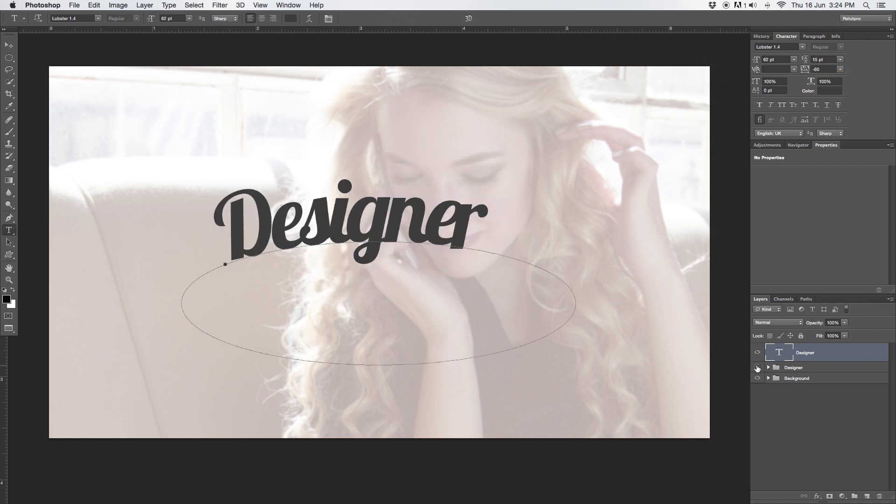
click(239, 206)
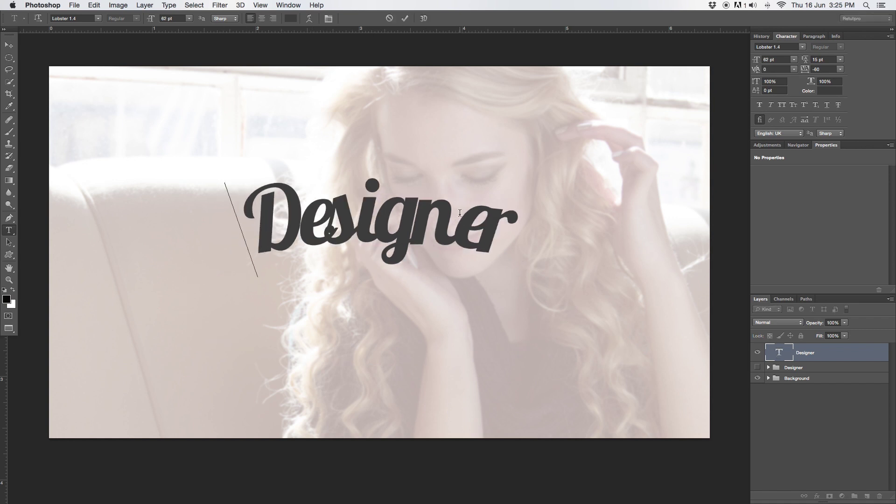
click(757, 367)
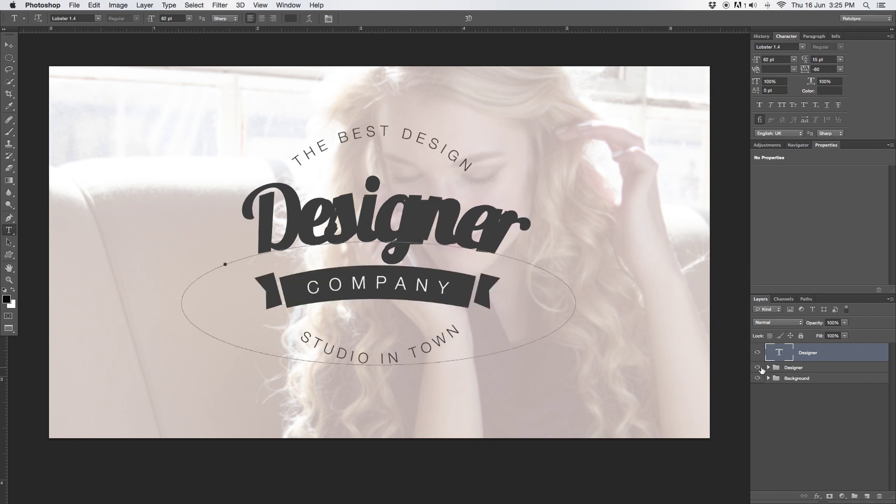
click(758, 367)
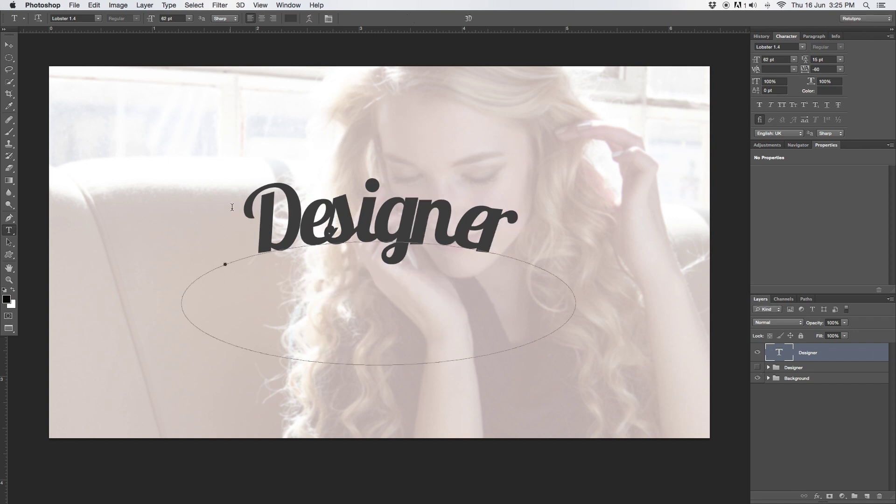
Remove one leading space before the new Designer lettering and move the text with its path slightly to the right.
click(256, 202)
key(BackSpace)
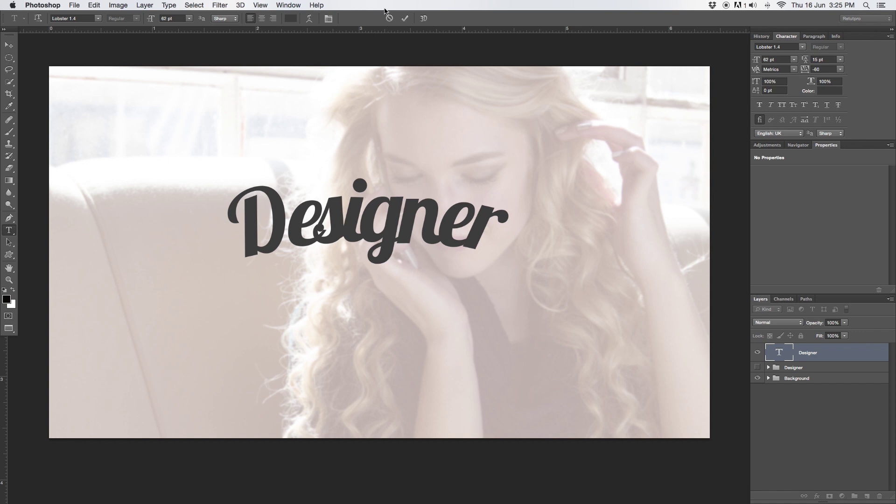
click(407, 18)
click(9, 44)
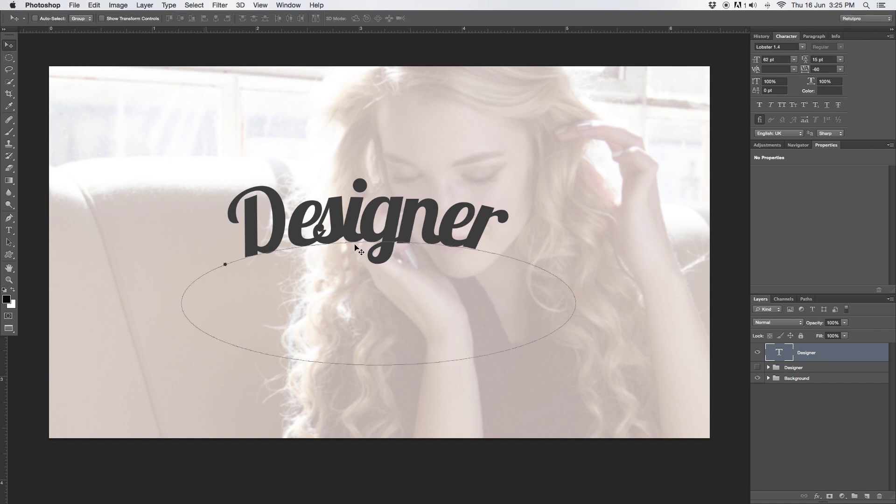
drag(375, 229, 393, 231)
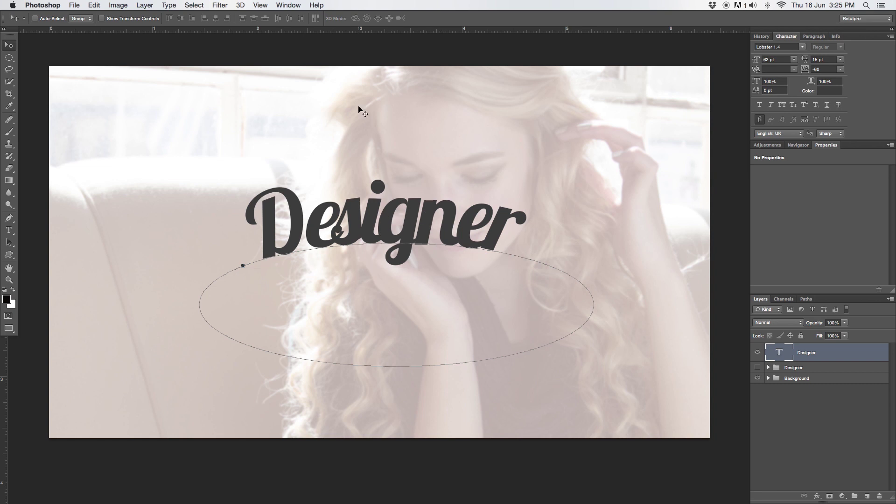
Add a vertical guide at 50% of the canvas width and hide the outline of the text's elliptical path.
click(260, 6)
mouse_move(297, 4)
mouse_move(261, 6)
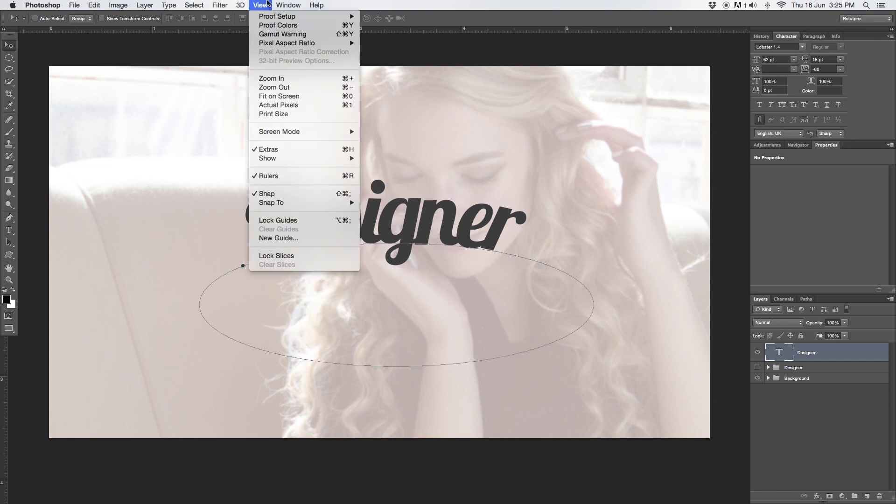
click(278, 238)
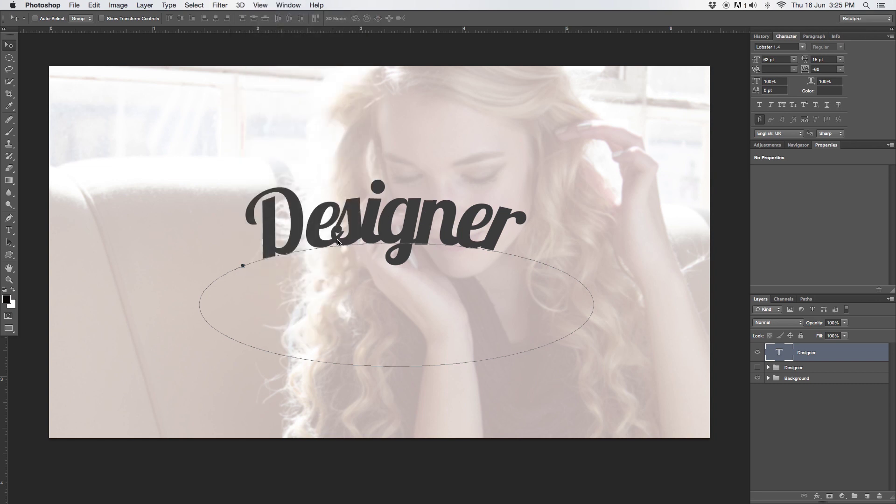
click(400, 136)
key(BackSpace)
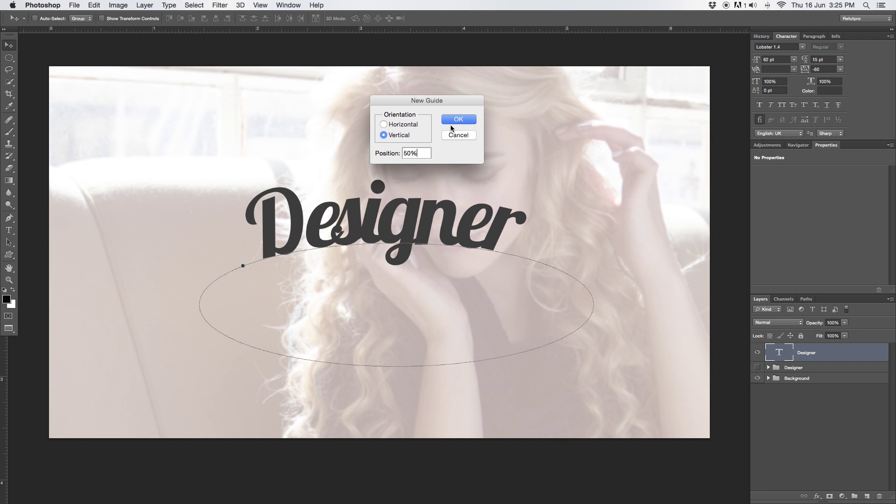
click(453, 120)
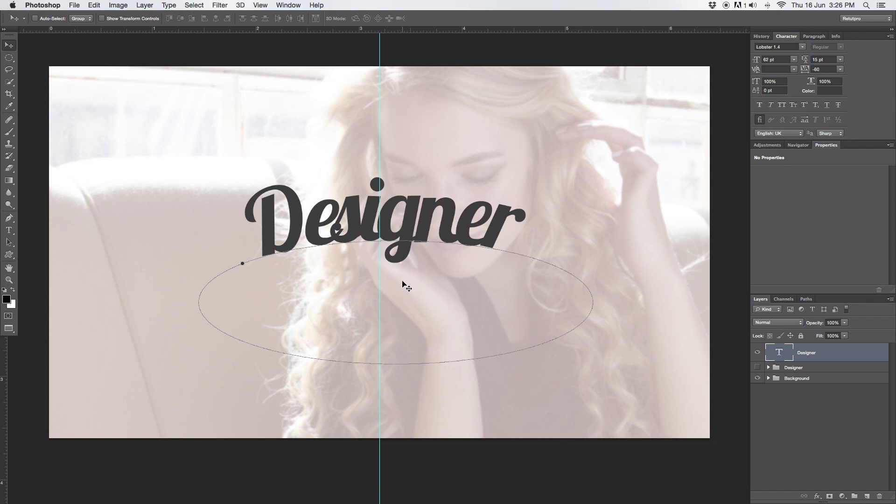
key(ctrl+shift+h)
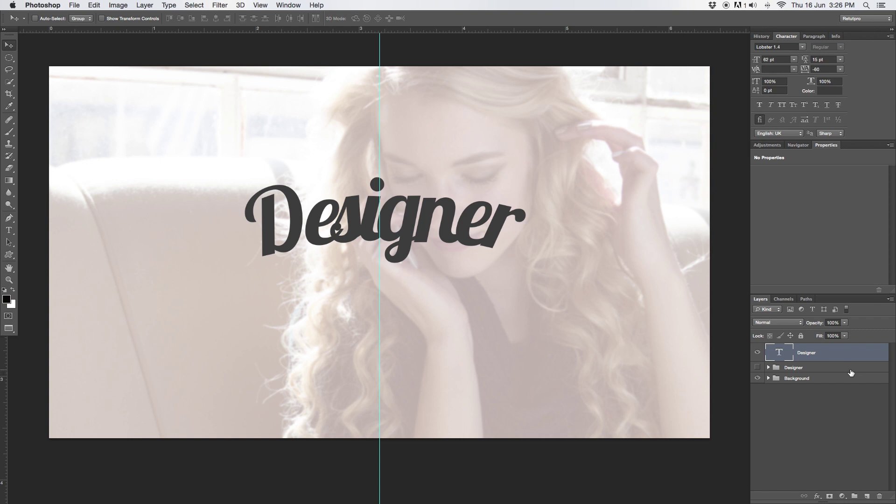
Draw a perfectly circular selection over the Designer lettering with the Elliptical Marquee tool and nudge it slightly up and right.
click(9, 57)
click(38, 65)
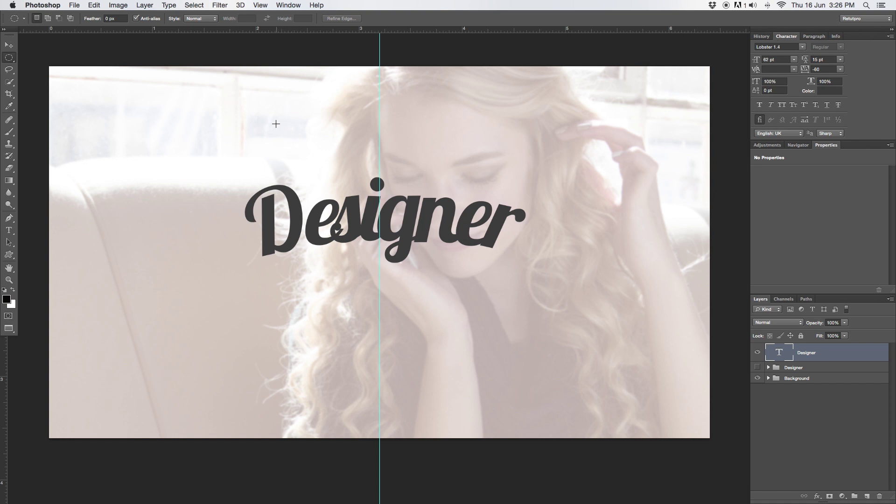
drag(271, 129, 486, 303)
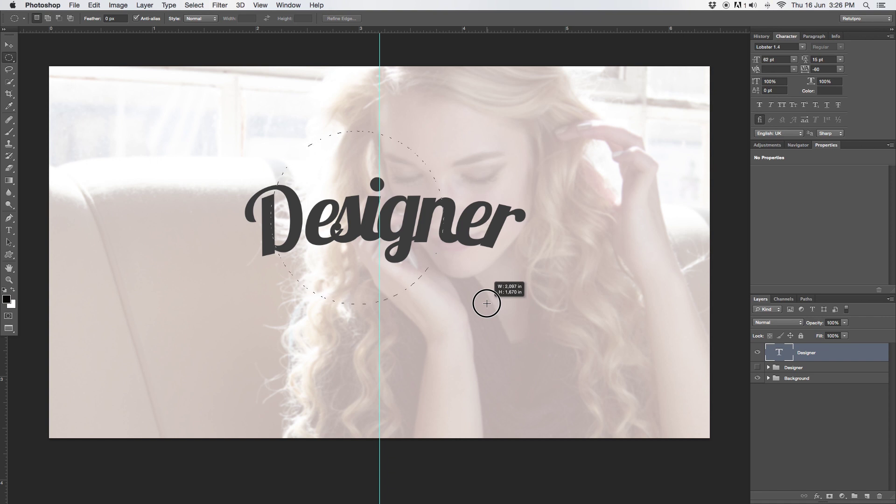
drag(486, 303, 583, 366)
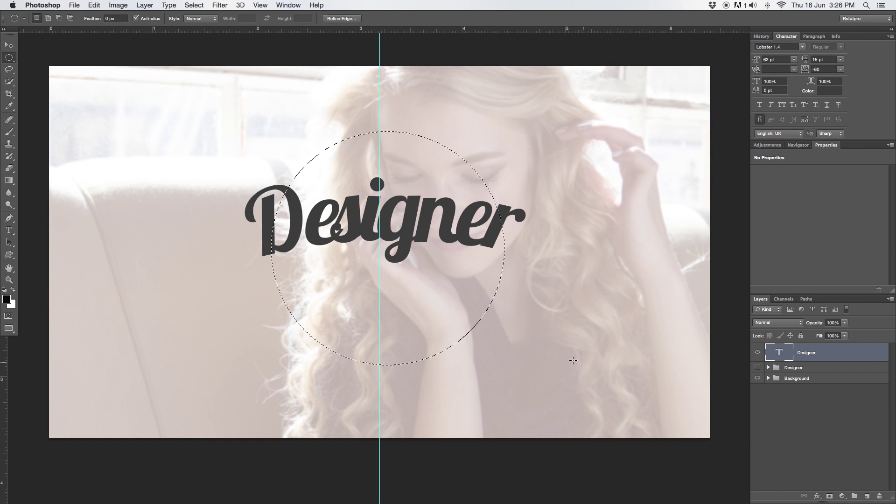
drag(414, 268, 421, 260)
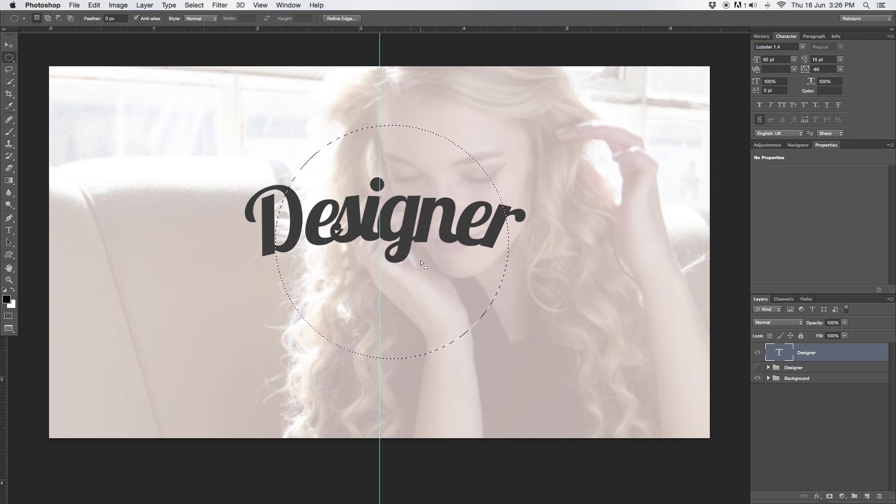
Fill the circular selection with black at 100% opacity on a new layer, deselect it and choose the Move tool.
right_click(416, 171)
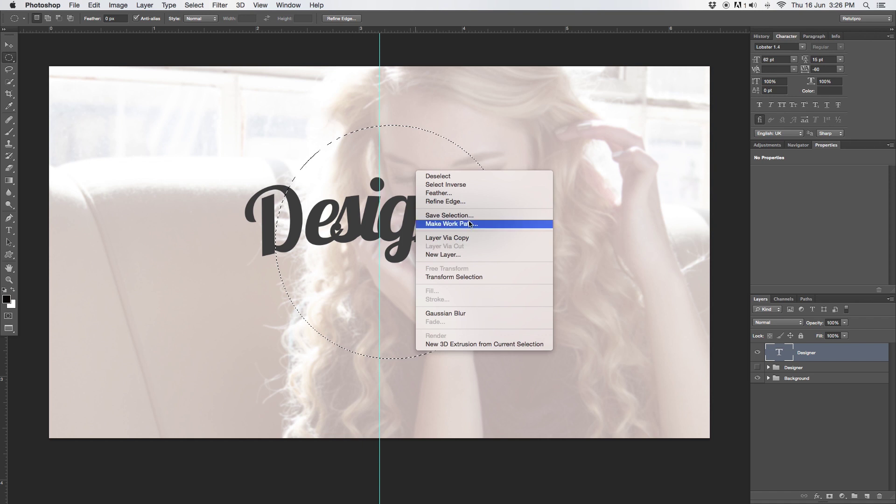
click(460, 161)
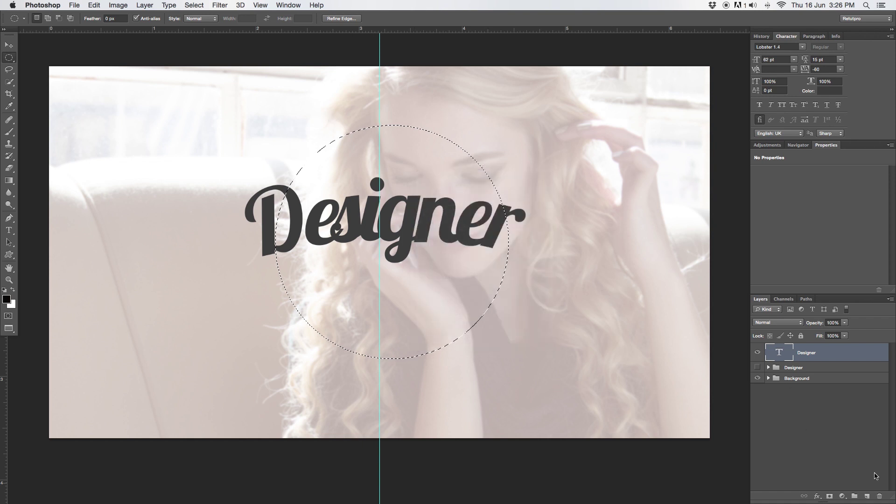
click(867, 496)
right_click(446, 173)
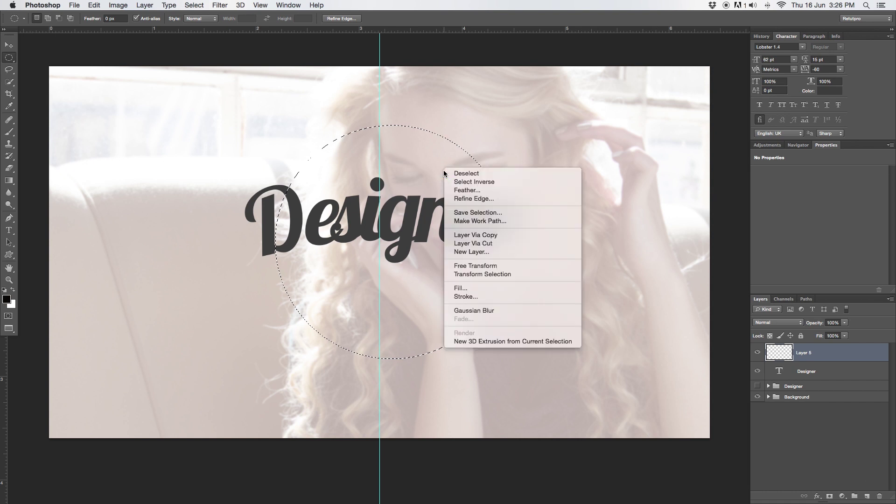
click(468, 290)
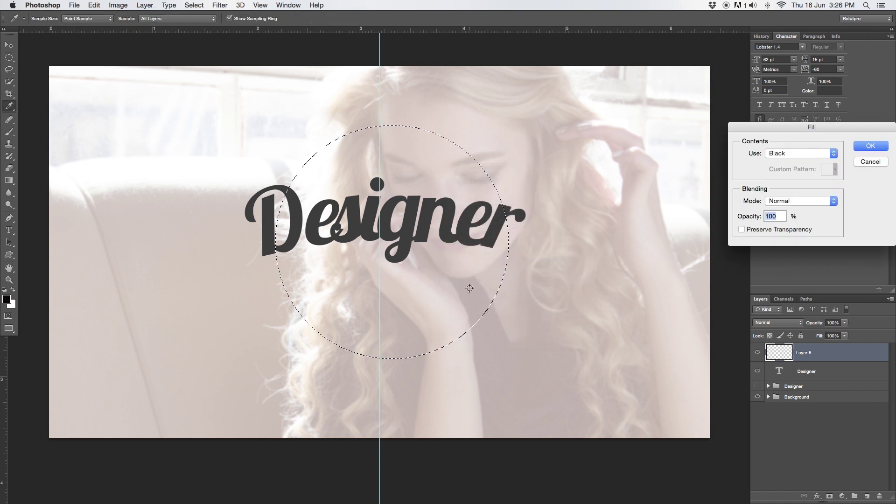
drag(742, 126, 563, 79)
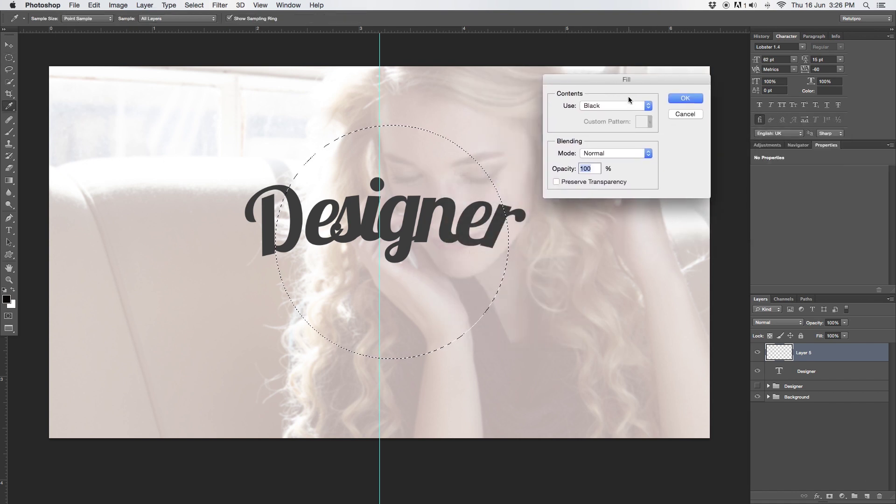
click(680, 98)
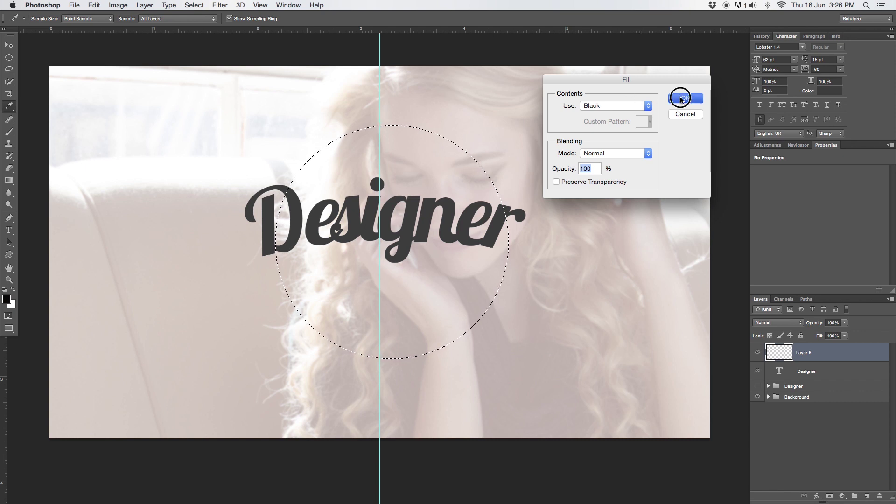
click(271, 169)
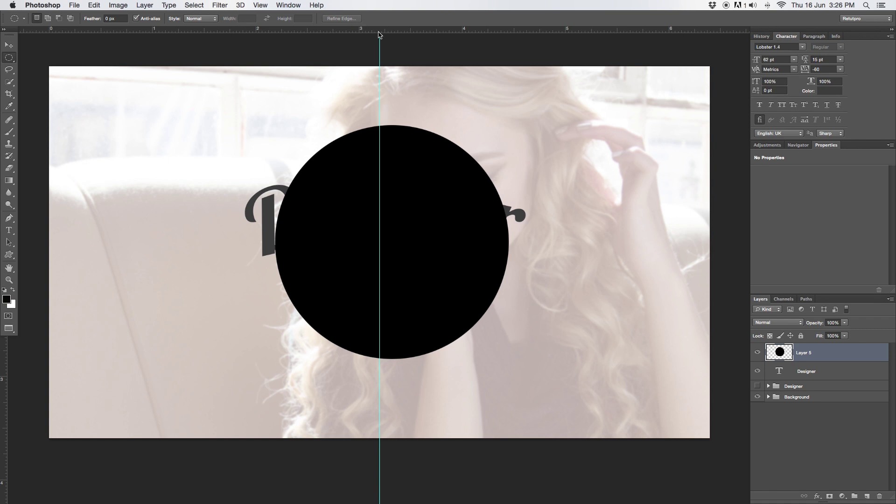
click(13, 44)
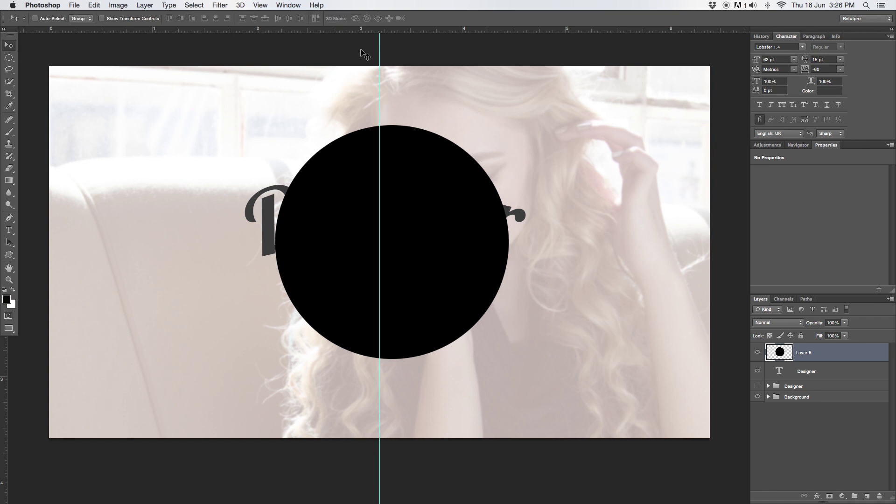
Add horizontal guides across the upper and lower parts of the black circle and centre the circle on the vertical guide.
drag(420, 32, 442, 177)
drag(432, 31, 471, 310)
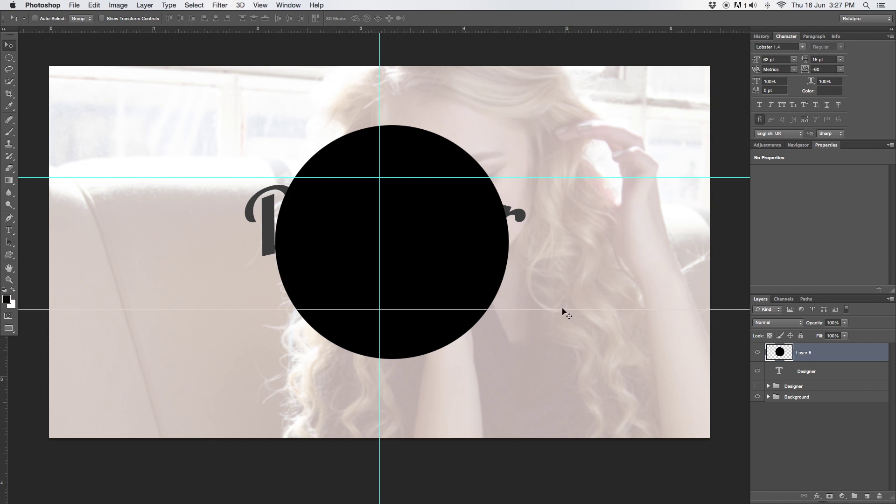
key(ctrl+t)
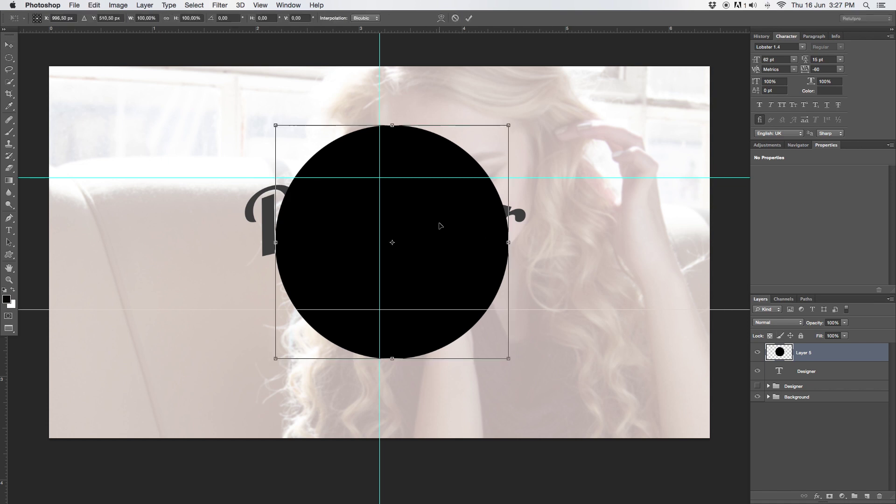
key(Escape)
key(ctrl+t)
mouse_move(425, 200)
mouse_down()
mouse_move(414, 202)
mouse_move(418, 209)
mouse_up()
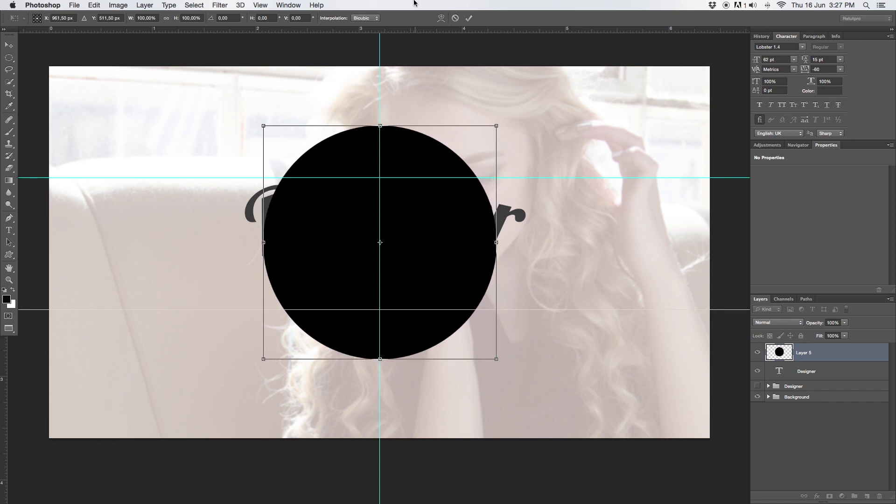
click(468, 18)
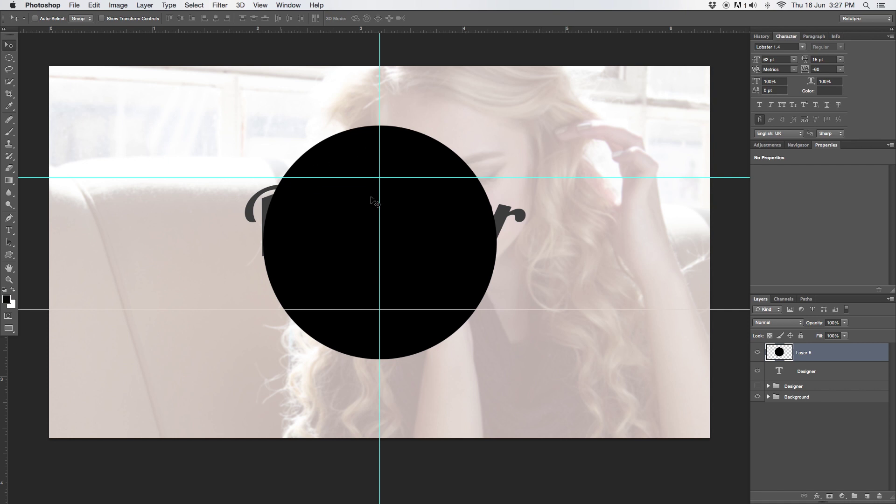
Draw an arc path with the Pen tool over the circle's top edge between the upper guide's intersections, and hide the circle layer.
key(p)
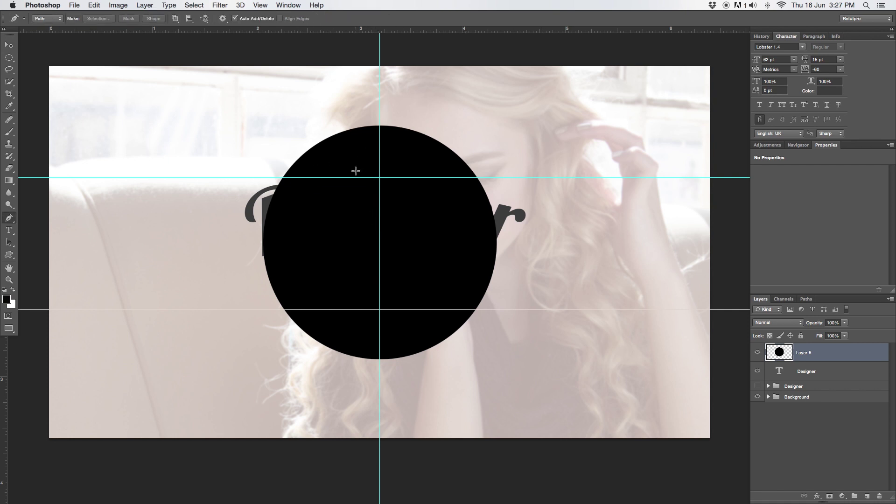
click(10, 217)
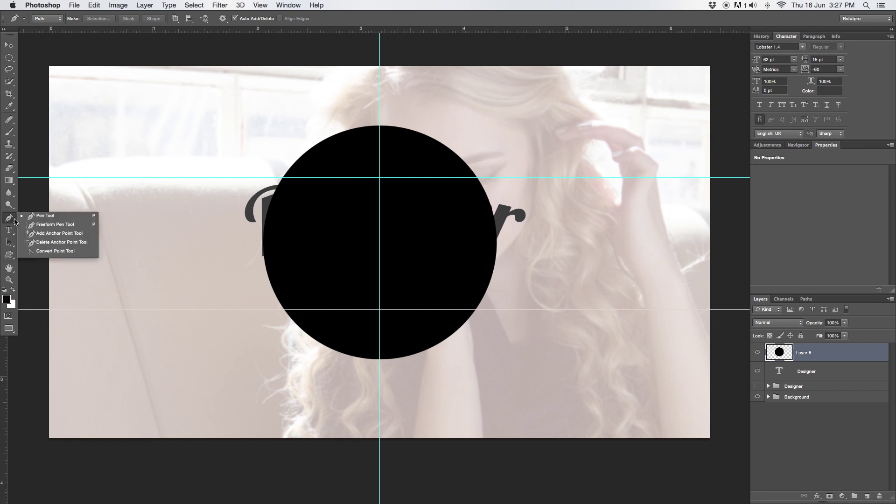
click(283, 177)
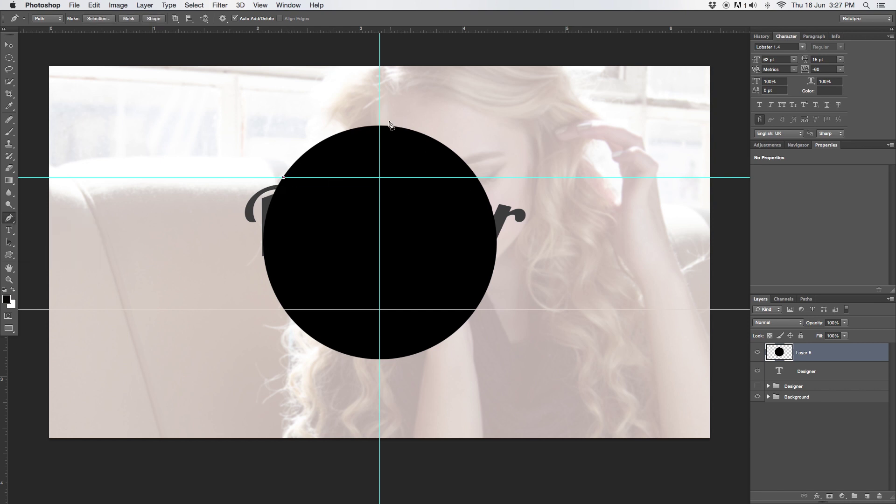
drag(380, 125, 443, 125)
click(477, 178)
drag(477, 178, 486, 188)
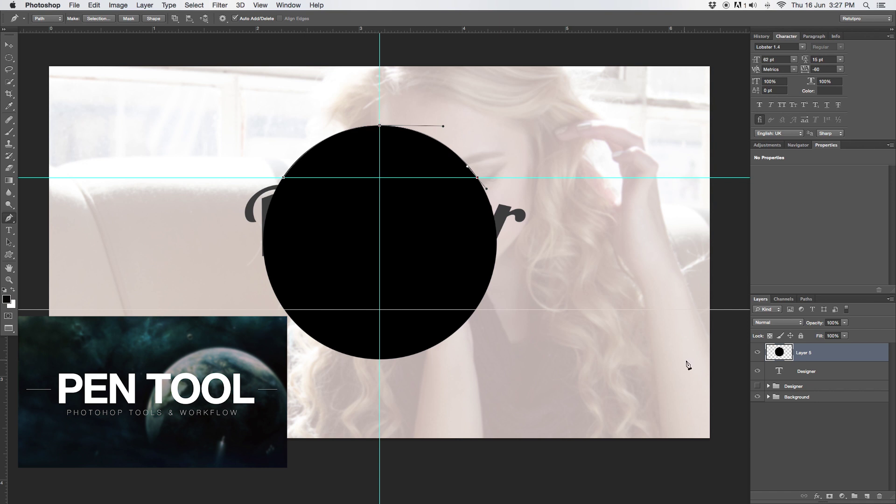
click(757, 353)
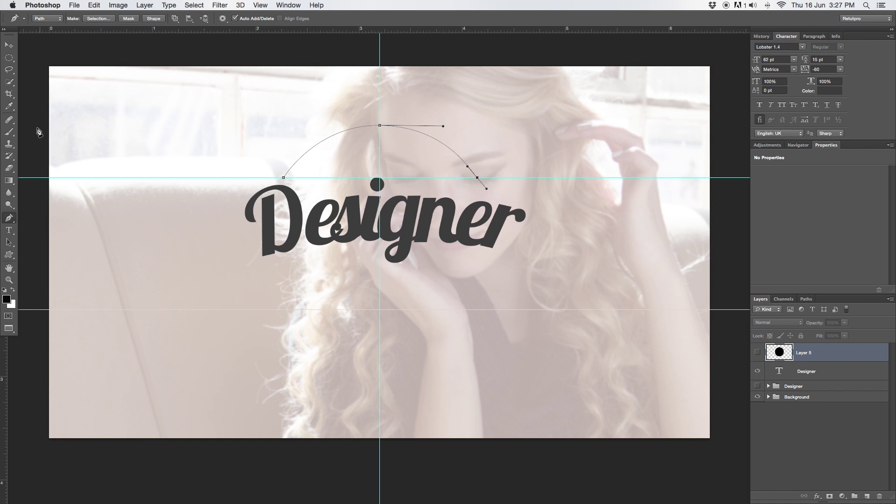
Start type on the arc path near its left end and enter THE BEST DESIGN.
click(9, 230)
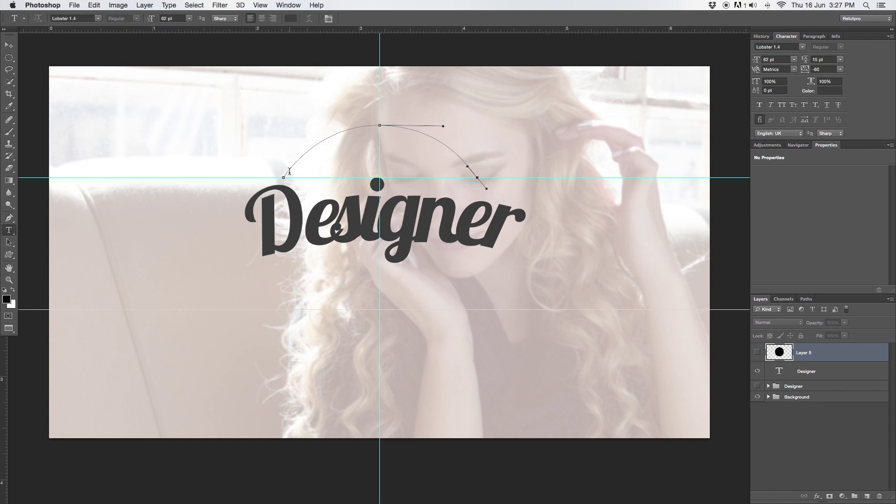
click(289, 168)
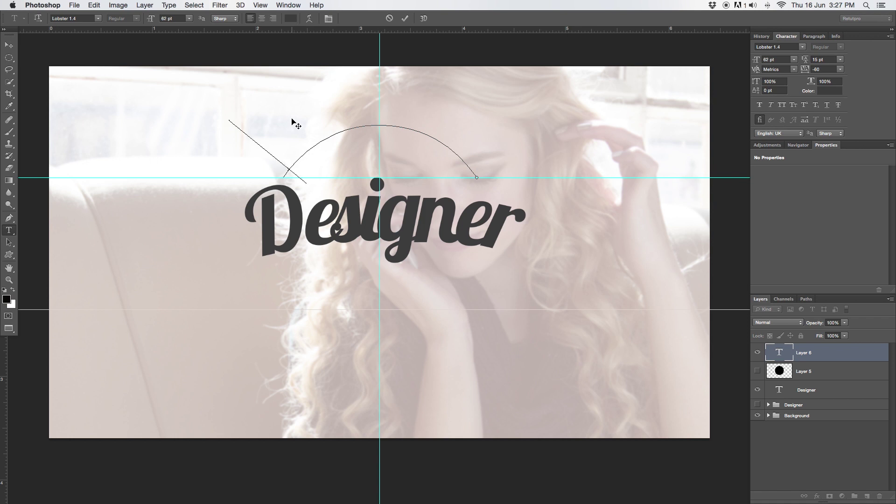
text(THE)
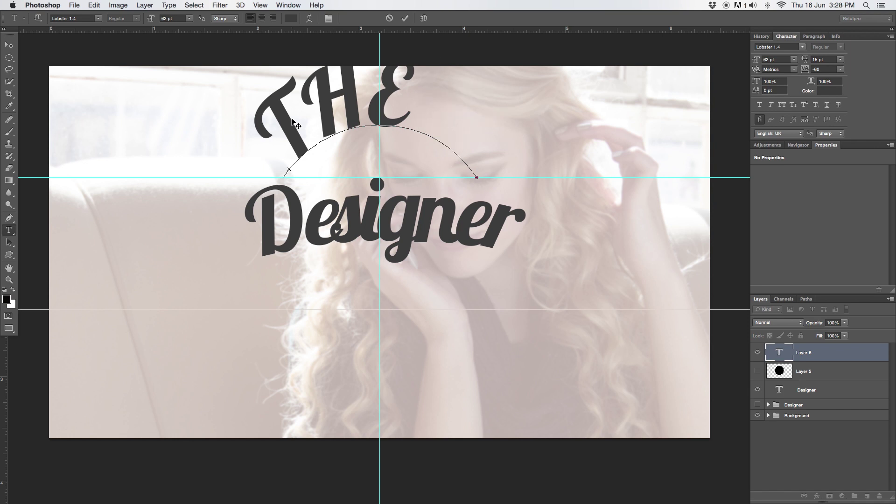
Set the font of all the arc text to Helvetica Neue in the Light style.
key(super+a)
key(Right)
key(super+a)
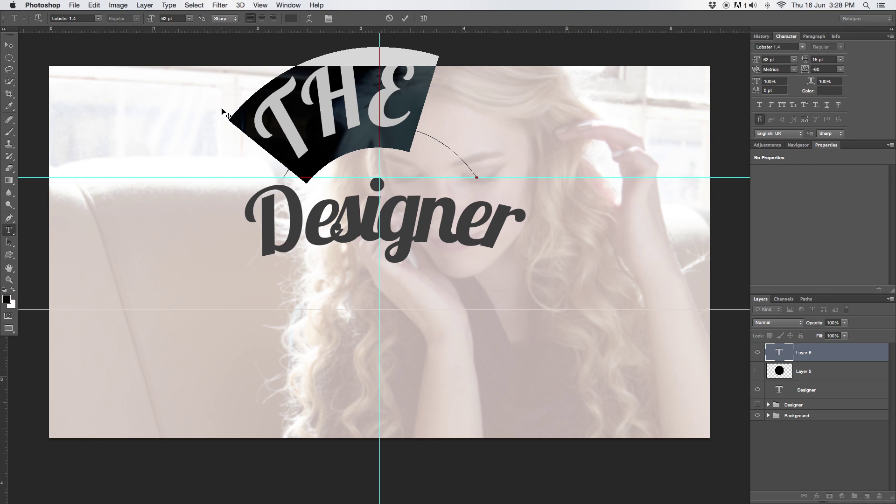
click(85, 18)
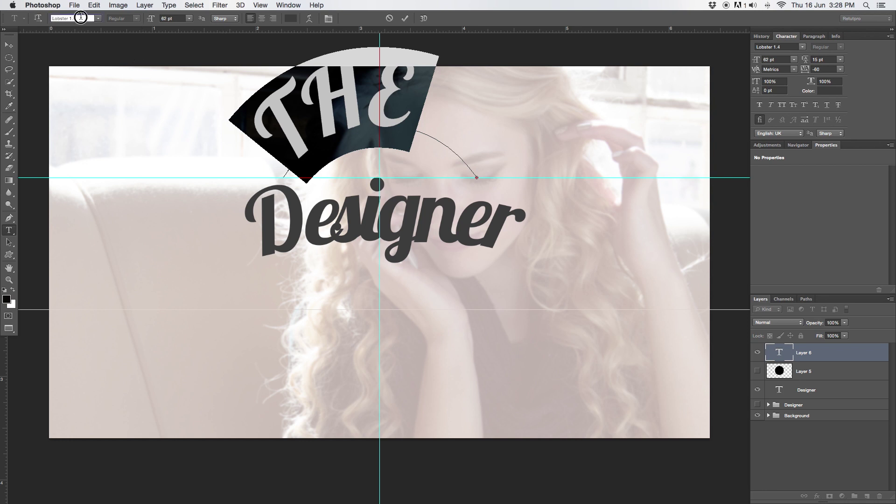
text(Helvetica)
click(98, 18)
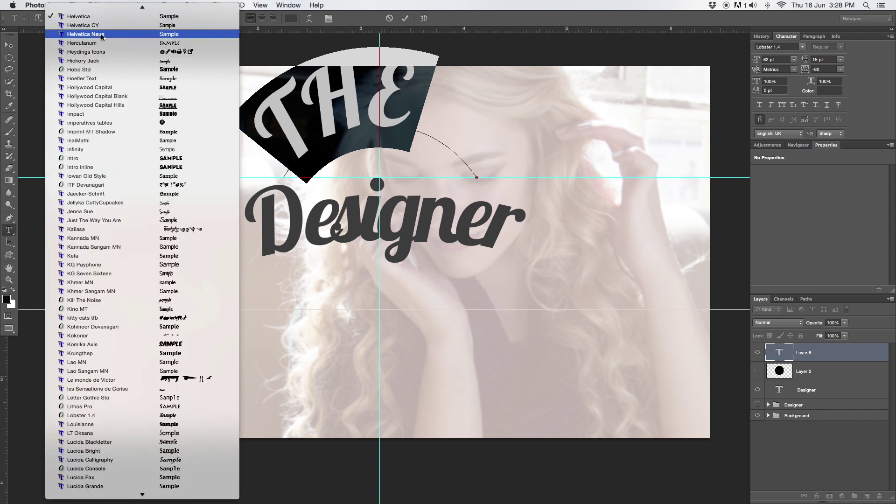
click(101, 35)
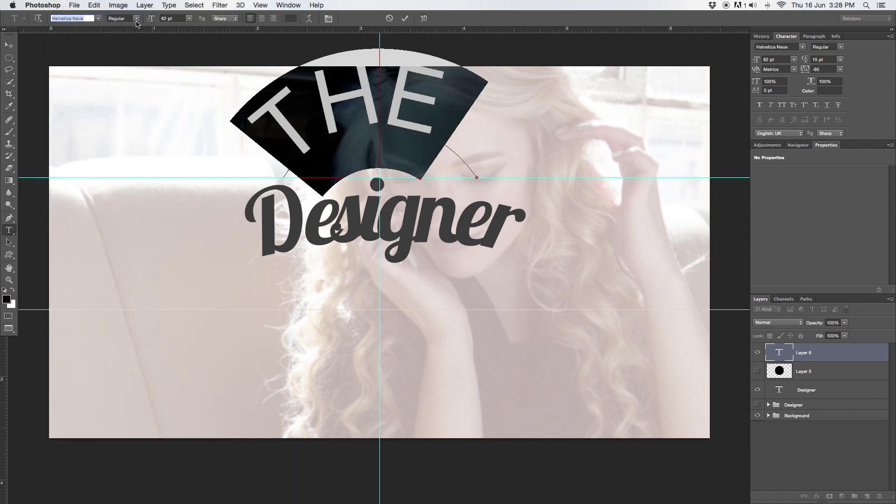
click(135, 19)
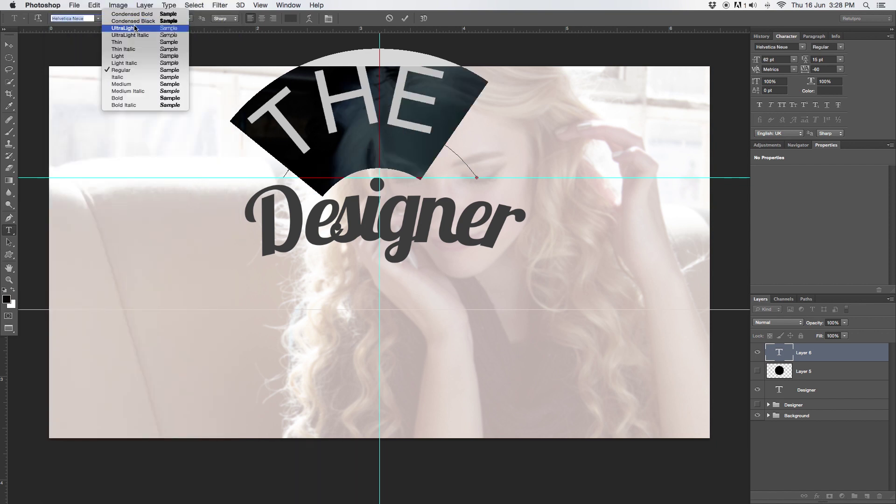
click(132, 60)
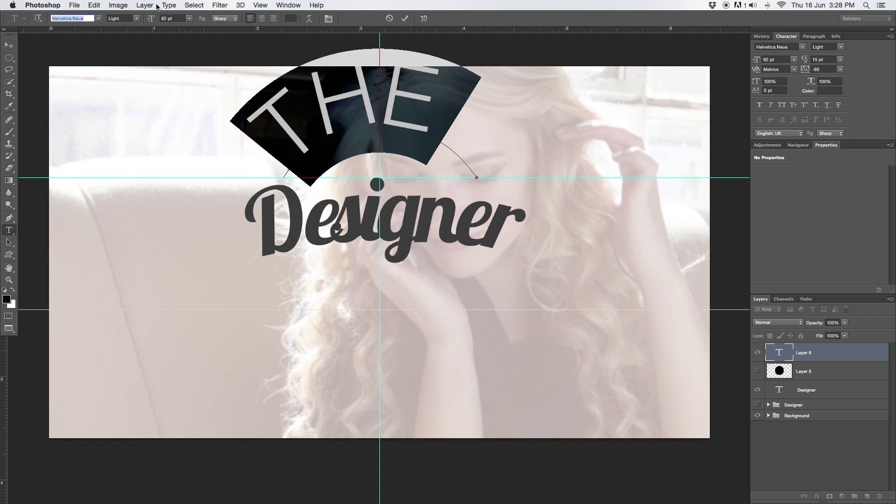
Set the arc text's size to 10 pt and its tracking to 380.
click(179, 19)
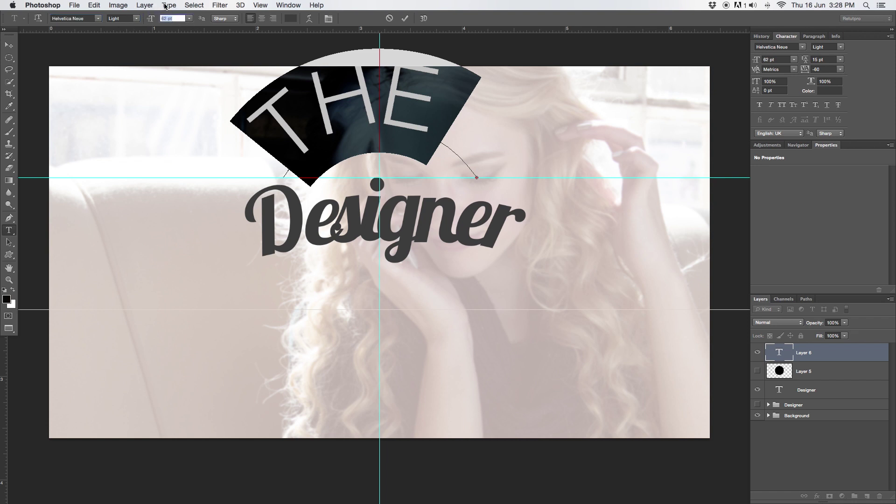
text(10)
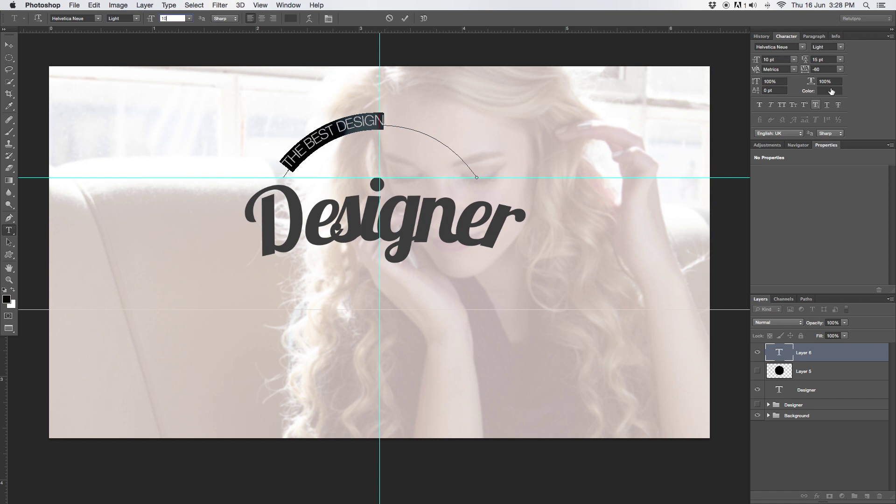
mouse_move(813, 65)
mouse_down()
mouse_move(818, 75)
mouse_move(810, 72)
mouse_up()
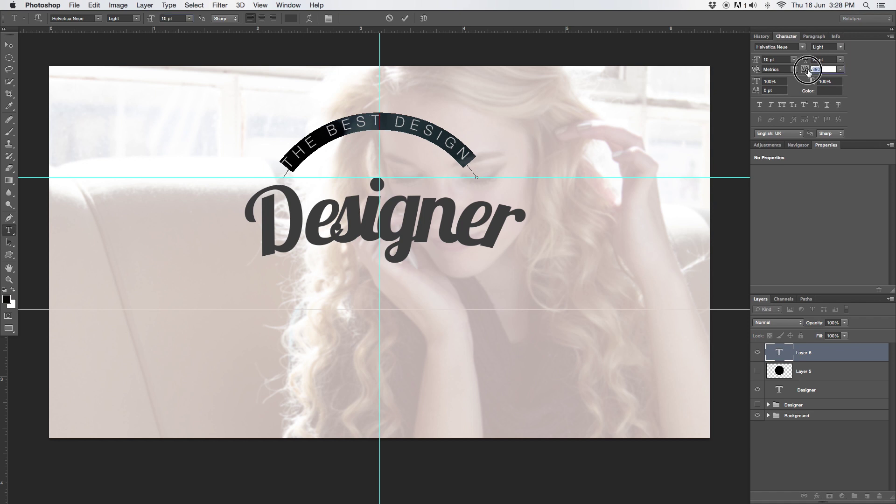
Add a horizontal guide just above the upper one, insert a space before THE BEST DESIGN and commit the text.
drag(425, 30, 439, 174)
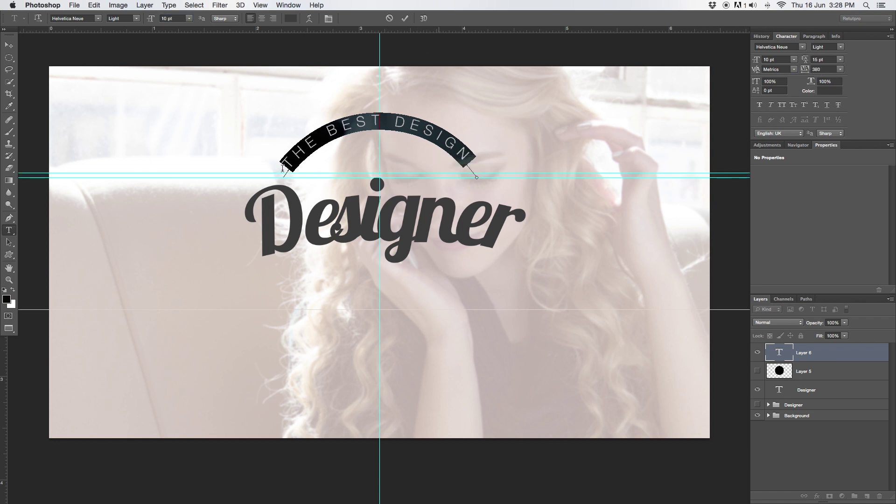
click(286, 165)
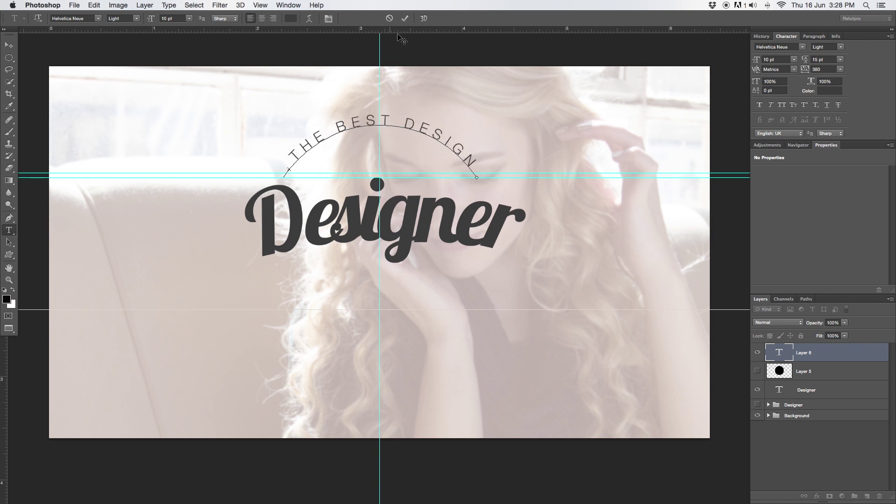
click(405, 18)
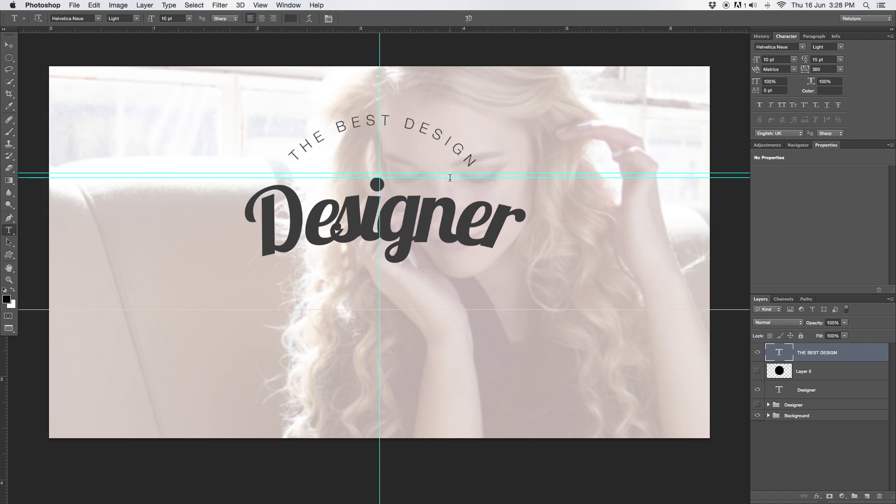
Move the THE BEST DESIGN text slightly to the right so it sits centred over the Designer lettering.
key(v)
mouse_move(422, 136)
mouse_down()
mouse_move(444, 134)
mouse_move(430, 135)
mouse_up()
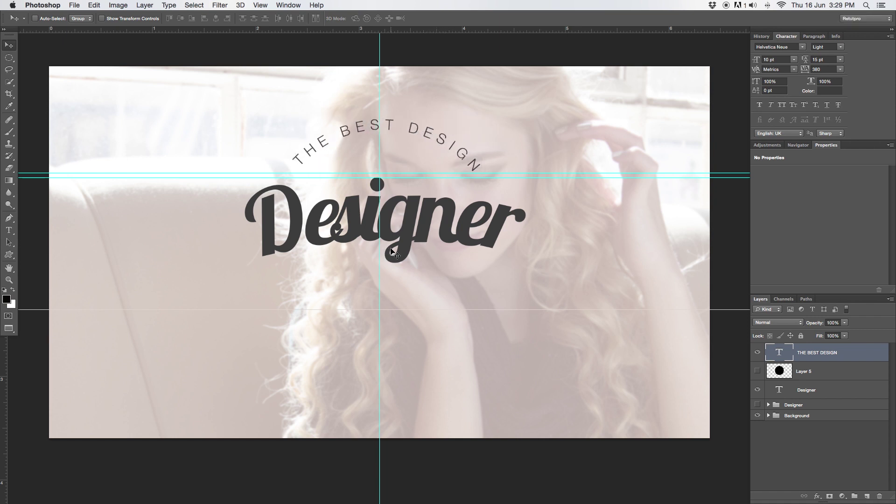
drag(390, 123, 389, 120)
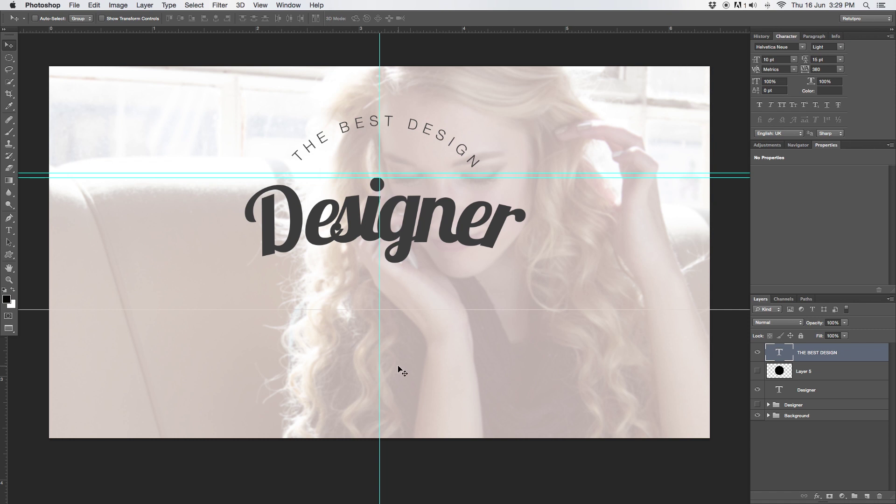
Show the circle layer, draw an arc path along its bottom edge between the lower guide's intersections, and hide the circle again.
click(757, 372)
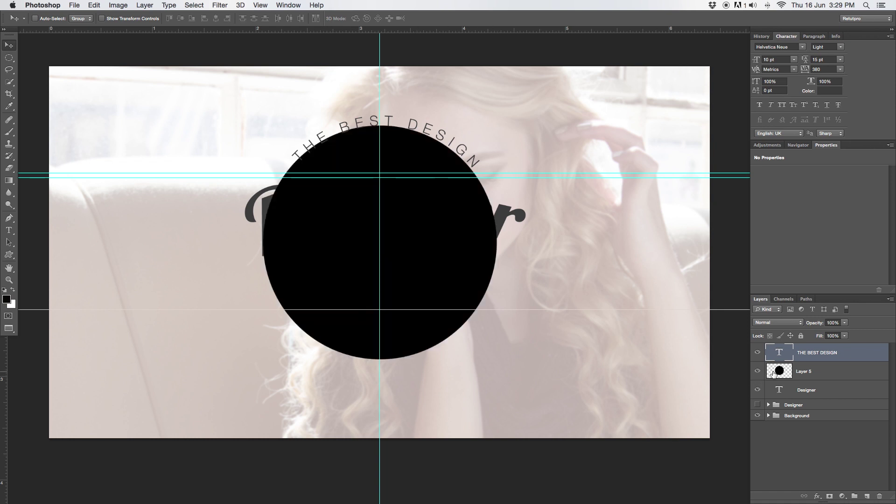
click(774, 374)
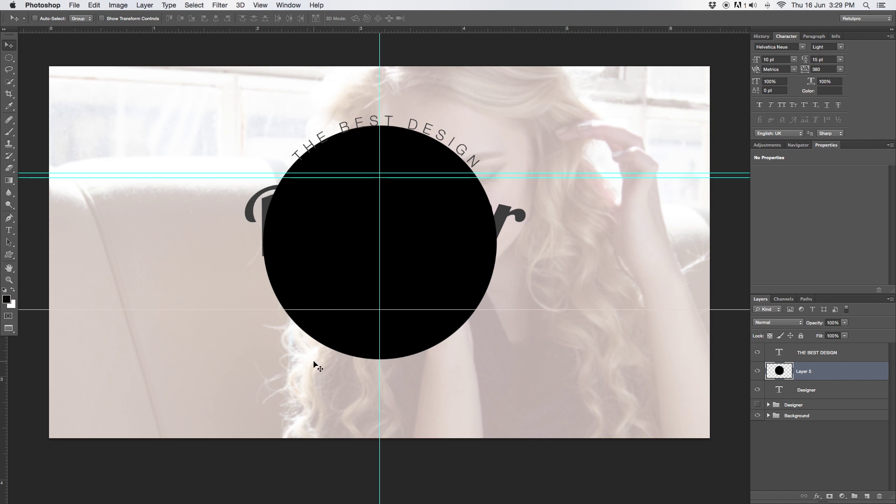
key(p)
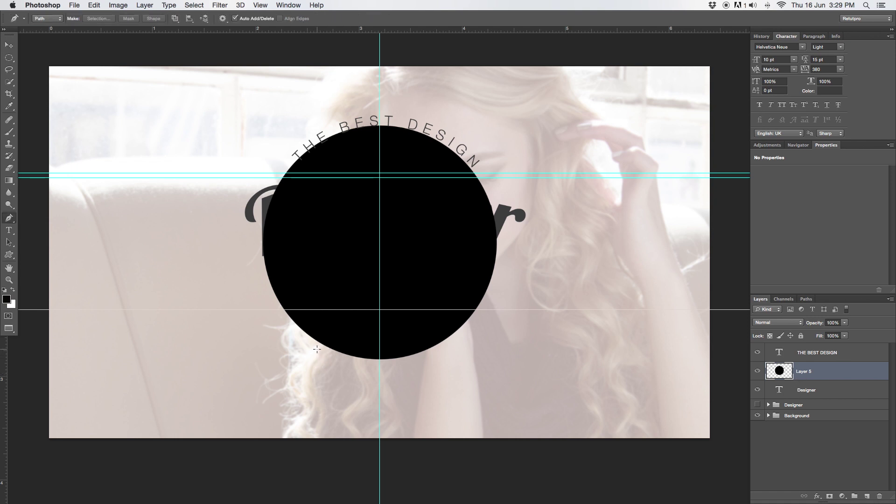
click(283, 309)
drag(380, 359, 444, 359)
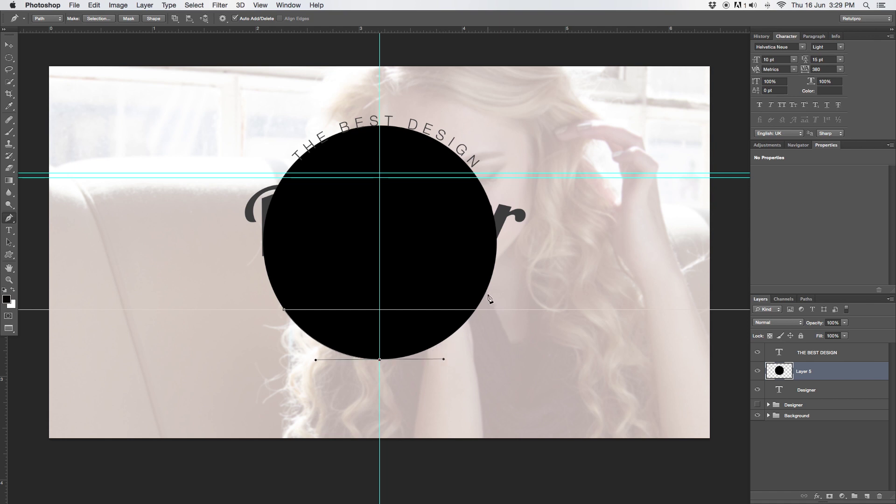
mouse_move(476, 310)
mouse_down()
mouse_move(500, 285)
mouse_move(482, 303)
mouse_up()
click(758, 371)
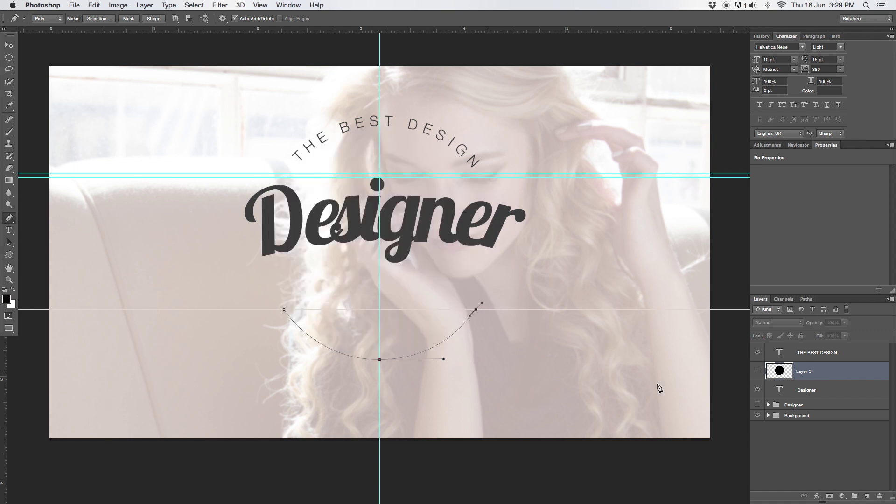
Add the text STUDIO IN TOWN along the lower arc path, starting near its left end, and commit it.
click(9, 231)
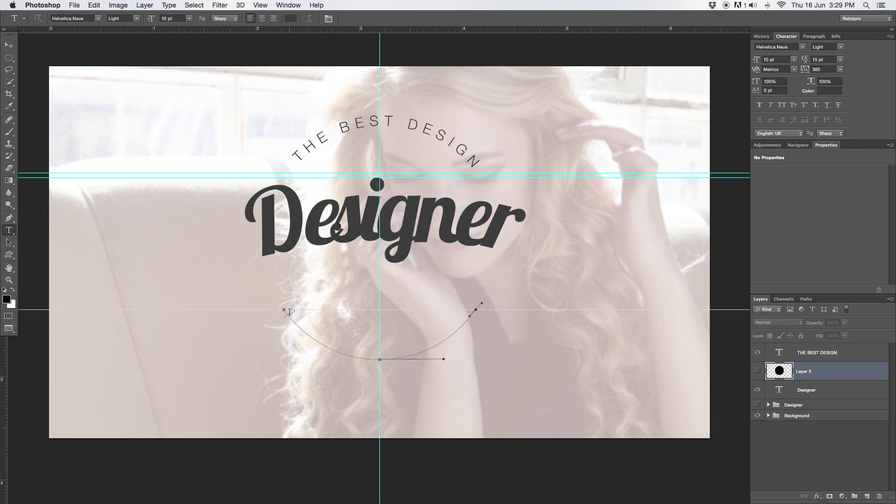
click(290, 312)
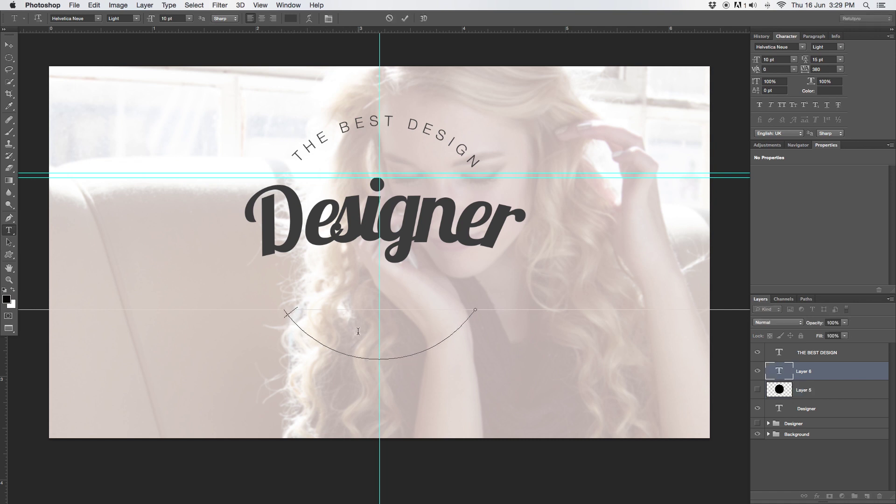
text(STUDIO IN TOWN)
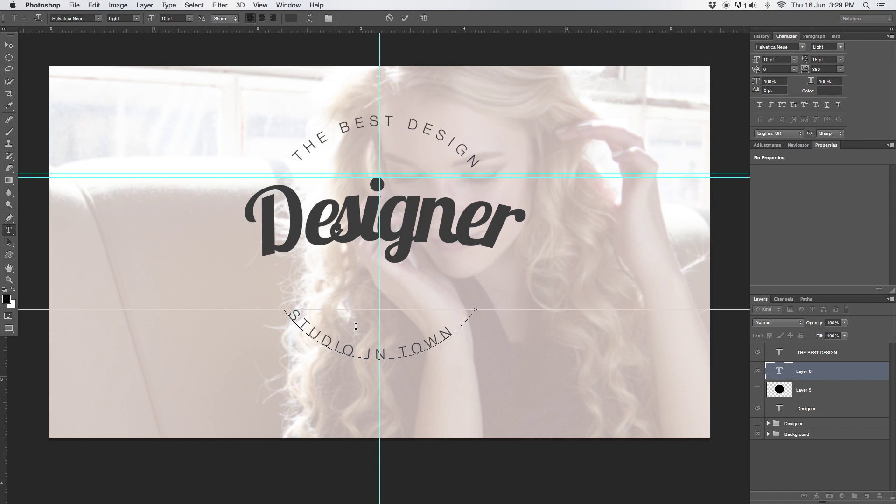
click(405, 18)
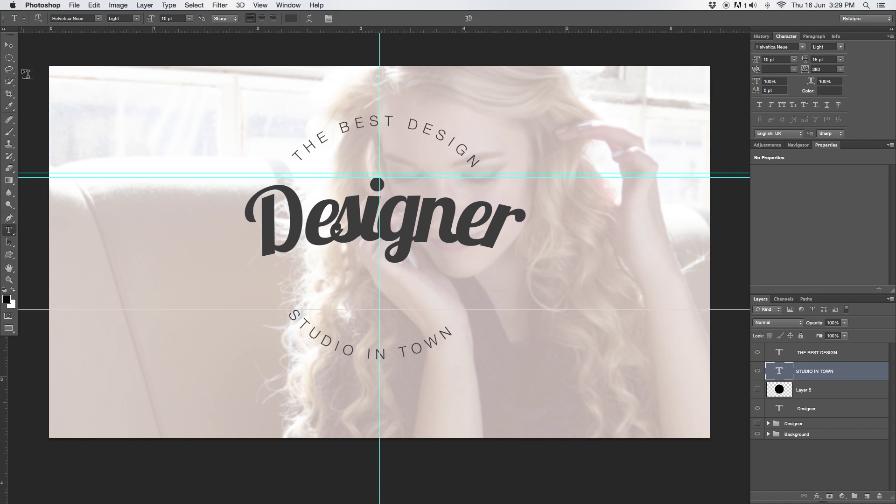
Slide the STUDIO IN TOWN text to the right along its arc path, delete the extra space before it and commit.
click(9, 46)
click(337, 342)
drag(338, 343, 357, 343)
click(311, 313)
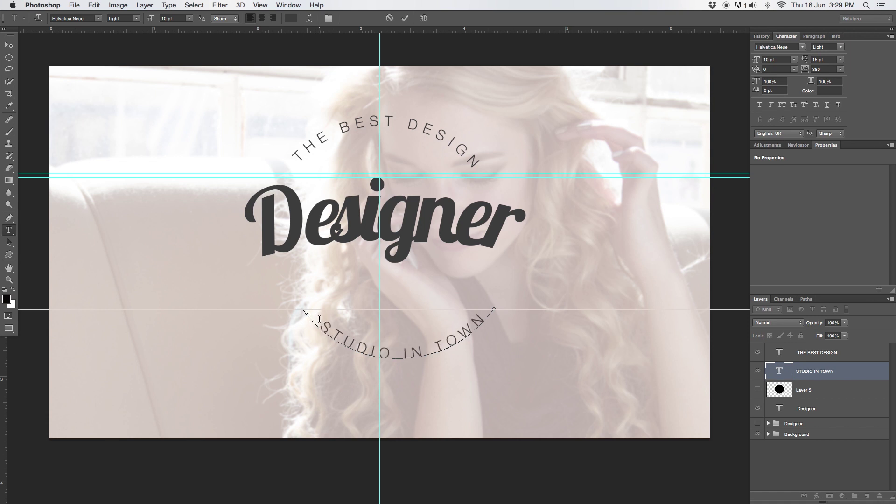
key(BackSpace)
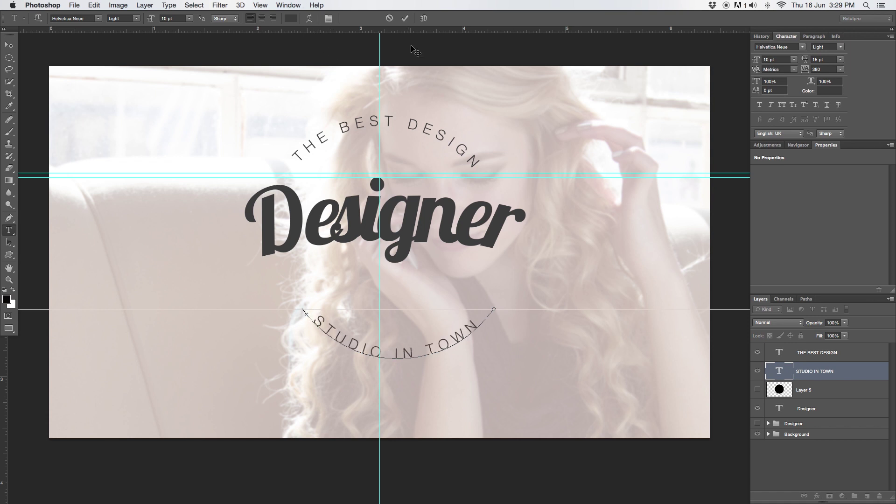
click(404, 18)
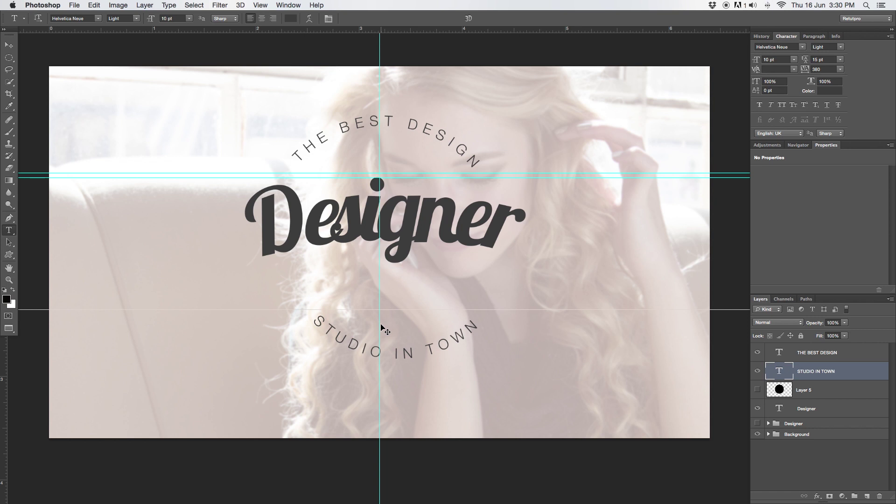
Rotate the STUDIO IN TOWN text by about -3.65° and shift it slightly left and down under the Designer lettering.
key(super+t)
drag(531, 330, 528, 321)
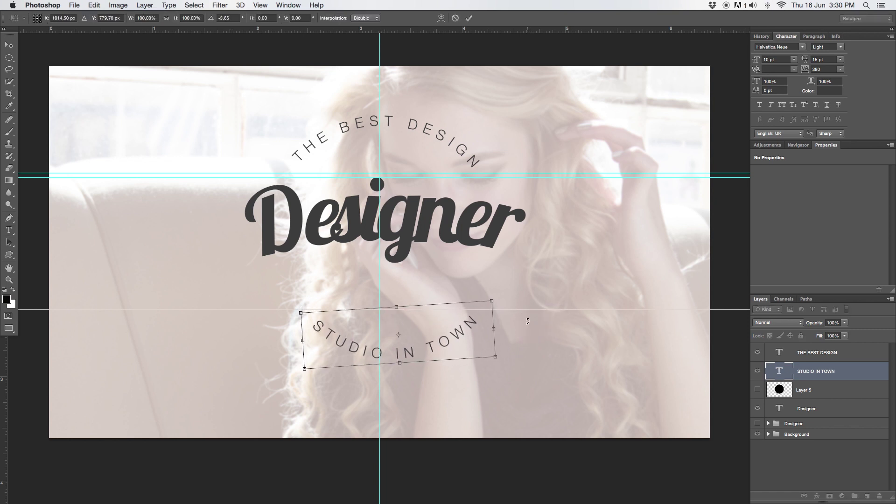
click(469, 18)
key(t)
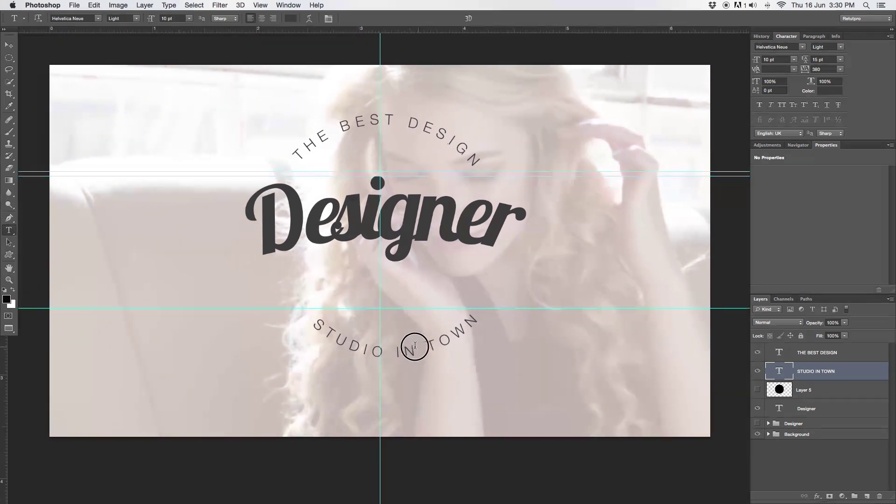
key(v)
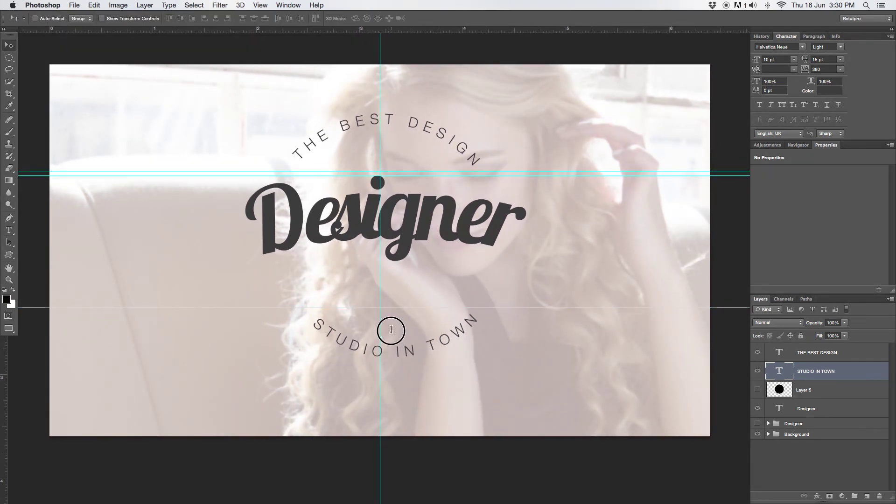
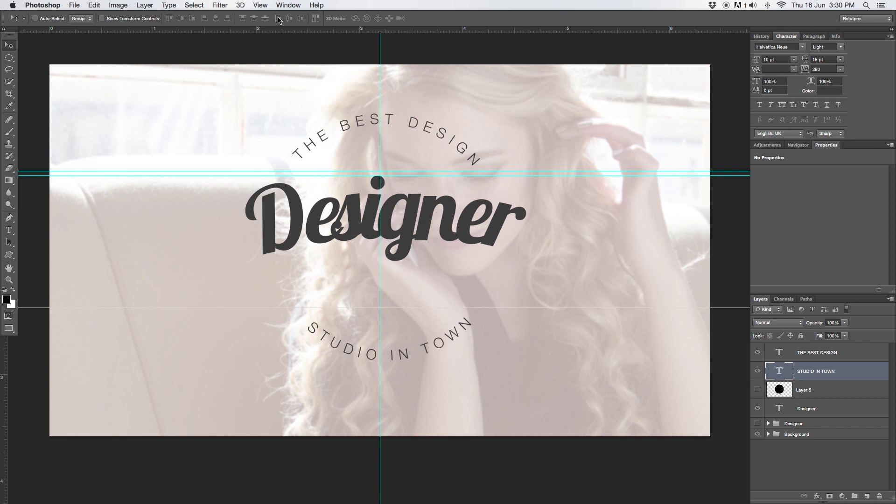
Remove the guides from the canvas and choose the curved ribbon banner with detached ends as the custom shape.
click(261, 5)
click(279, 230)
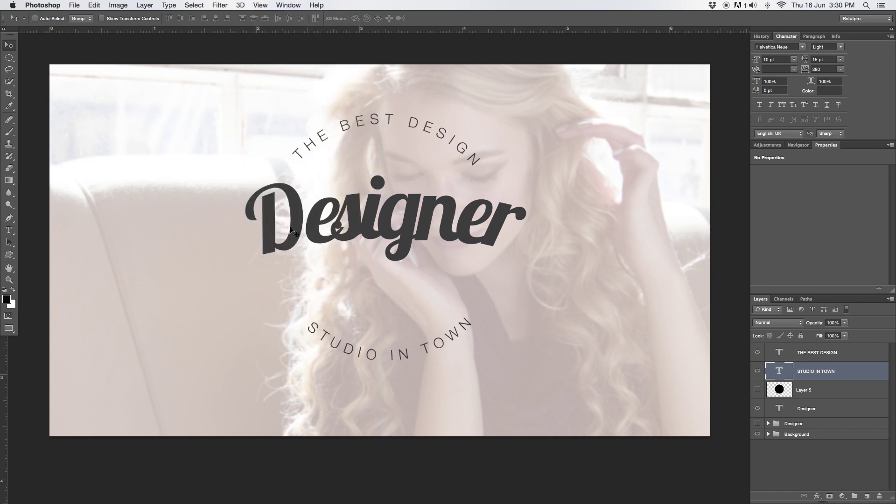
click(8, 255)
click(37, 298)
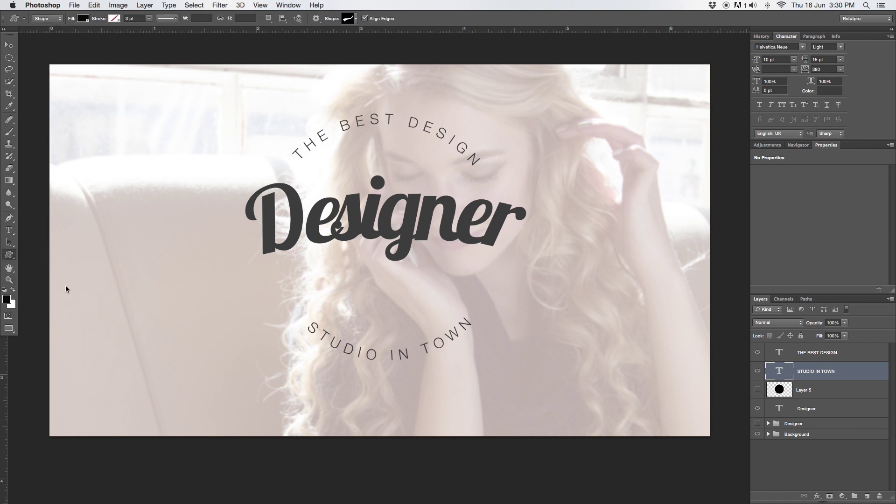
click(356, 19)
mouse_move(591, 325)
mouse_down()
mouse_move(589, 84)
mouse_move(590, 337)
mouse_up()
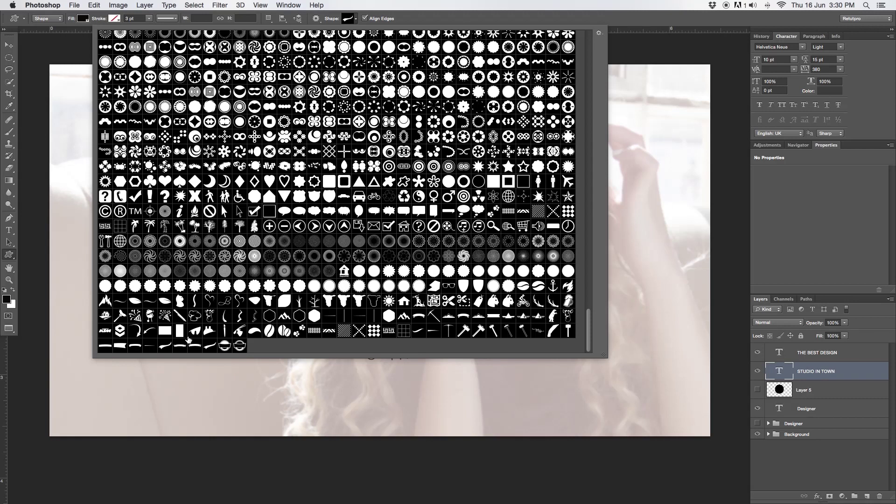
click(181, 349)
double_click(180, 347)
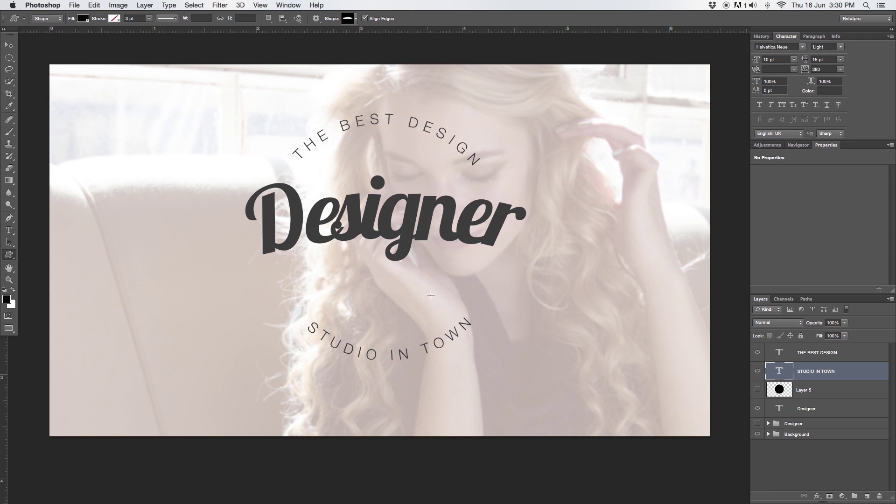
Draw the curved ribbon banner about 676 × 121 px between the Designer lettering and STUDIO IN TOWN.
click(354, 19)
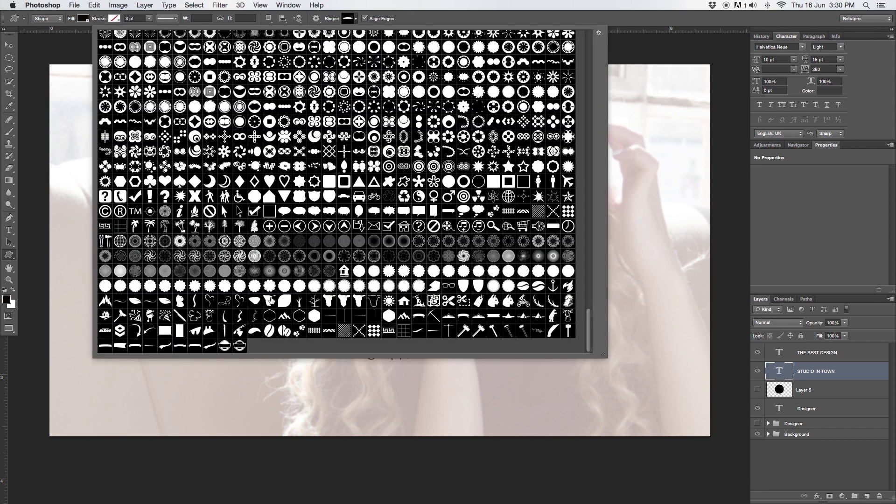
click(180, 347)
click(561, 96)
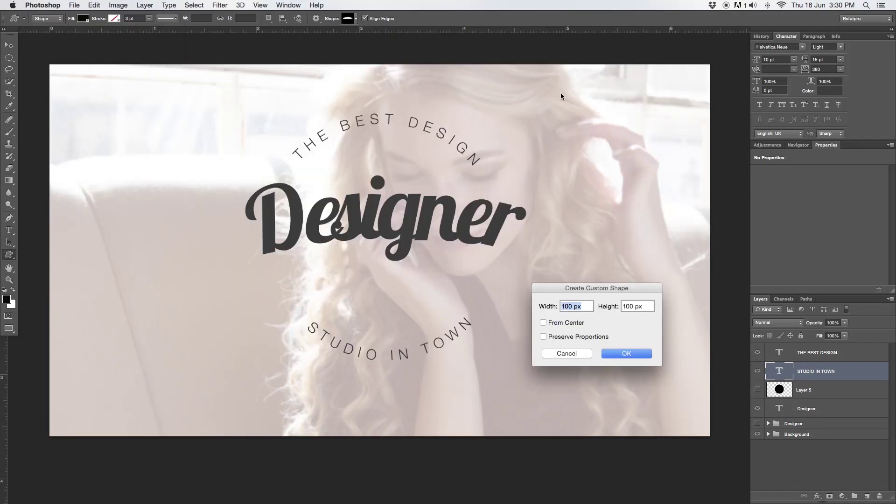
key(Escape)
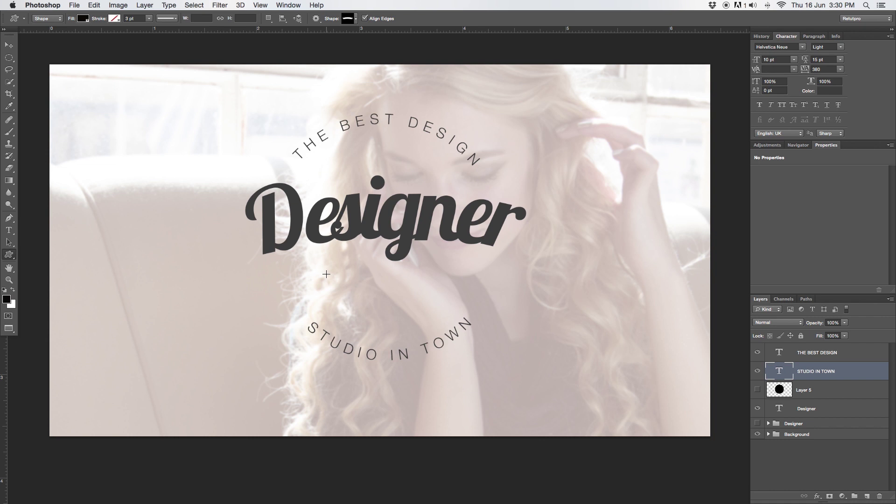
drag(314, 270, 542, 367)
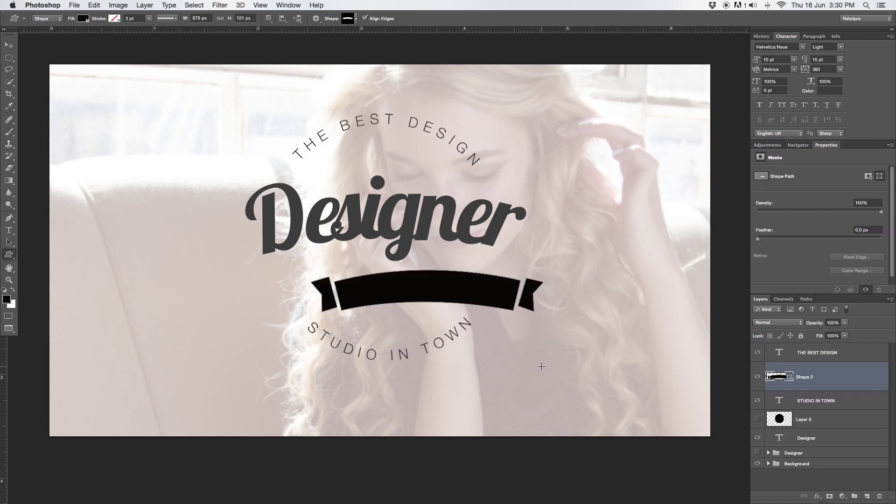
Move the ribbon banner left and slightly up so it sits centred beneath the Designer lettering.
click(9, 45)
drag(412, 299, 367, 295)
key(Left)
key(Left)
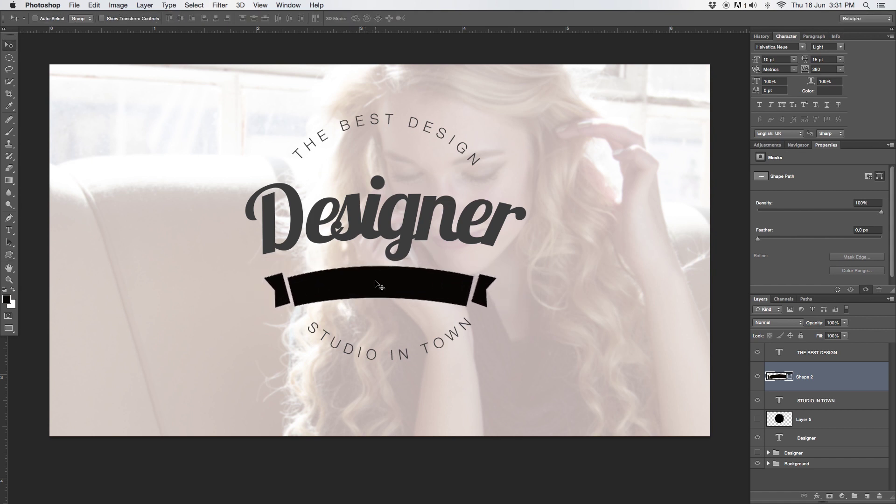
Change the banner's fill to the dark grey 393939 sampled from the Designer lettering.
double_click(780, 376)
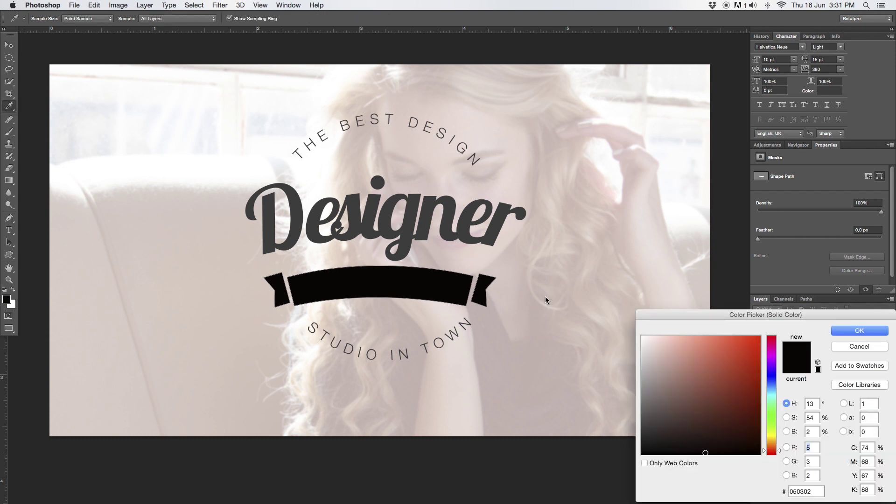
click(373, 213)
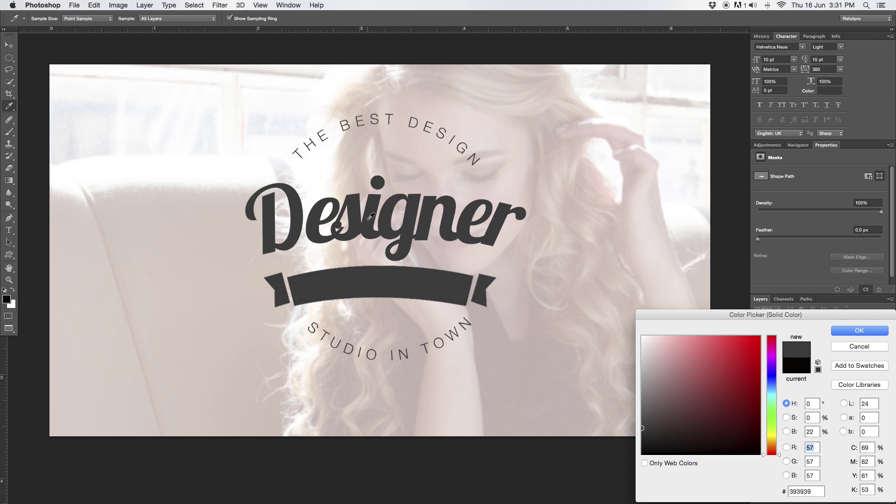
click(877, 330)
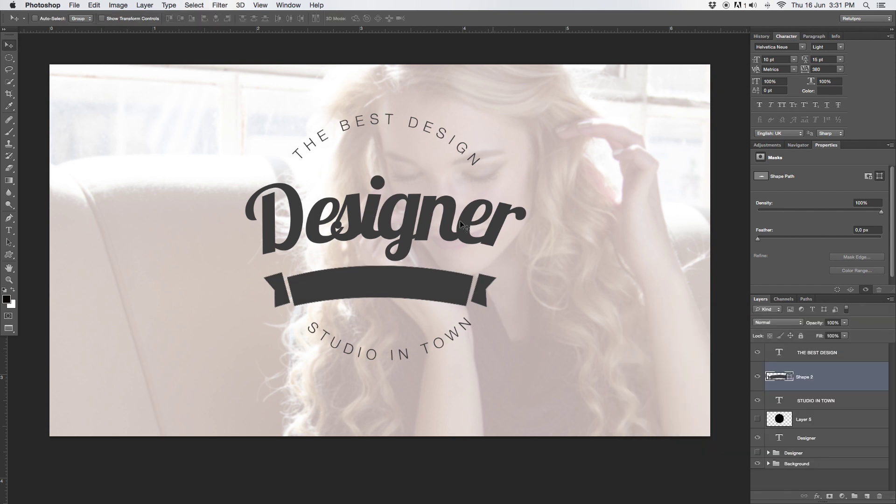
Give the letters igner in the Designer text a slightly lighter grey and commit the text.
key(t)
click(357, 246)
key(shift+End)
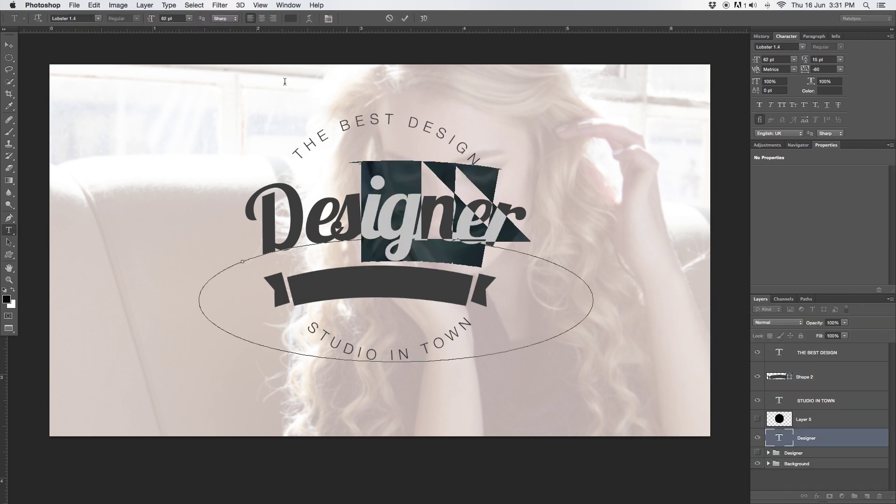
click(291, 19)
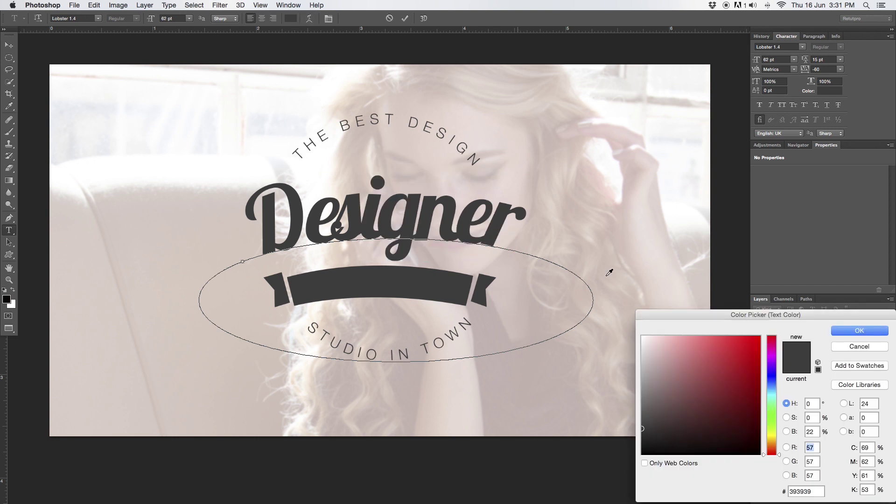
click(641, 424)
click(855, 330)
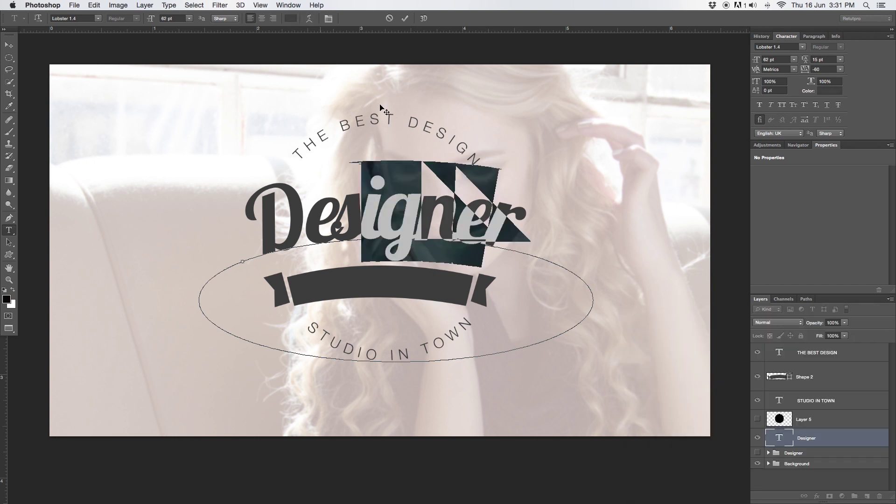
click(405, 19)
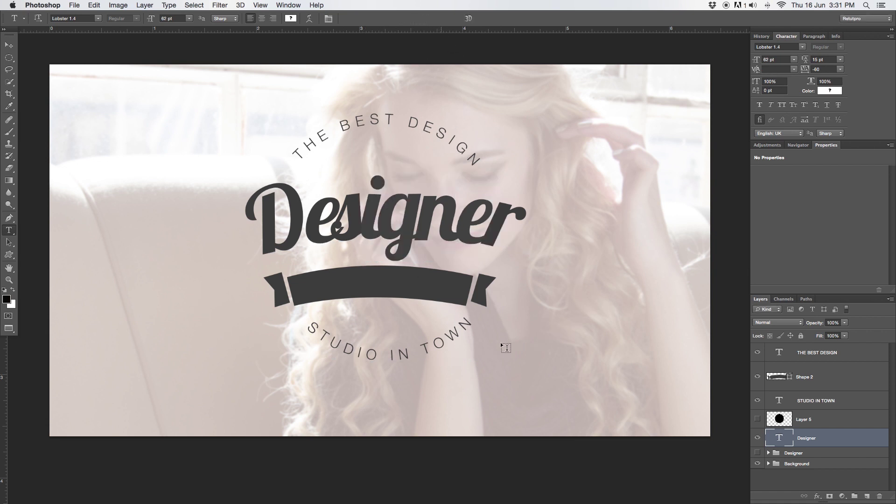
Nudge the Designer text up a few pixels to widen its gap above the banner.
key(v)
drag(411, 293, 411, 294)
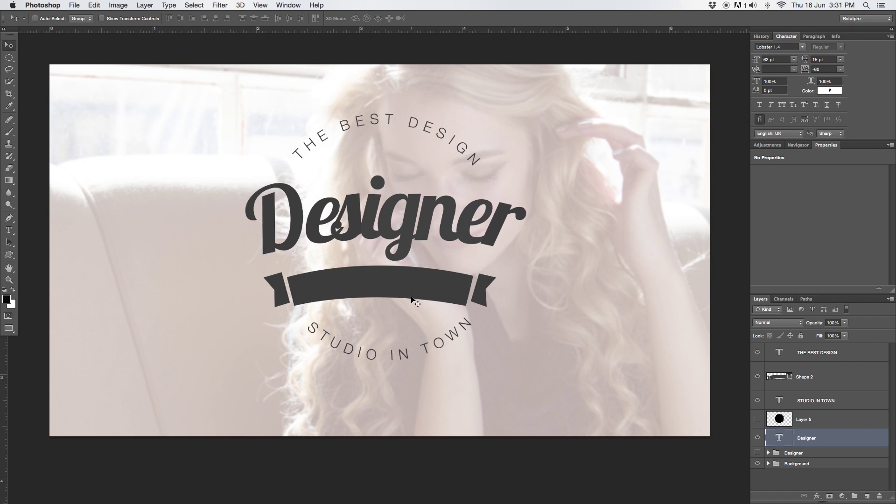
key(Up)
key(Up)
key(Up)
key(Up)
key(Up)
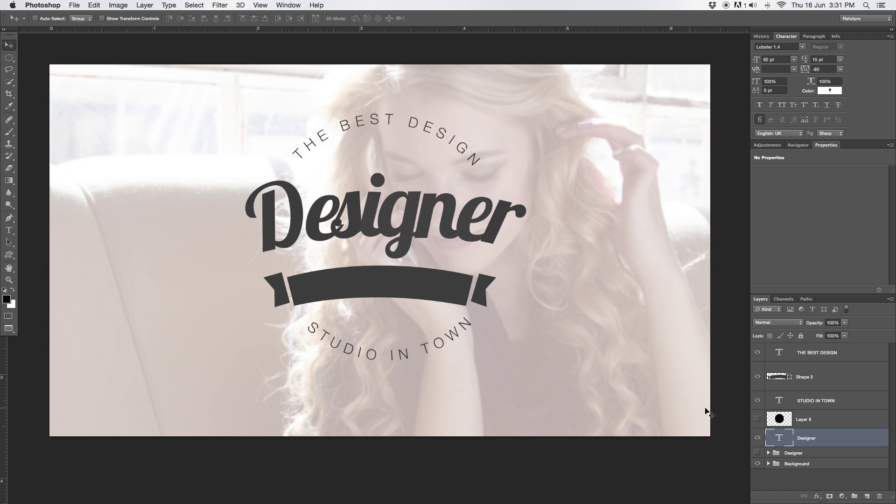
Move the STUDIO IN TOWN text slightly down away from the banner and hide its path outline.
click(845, 395)
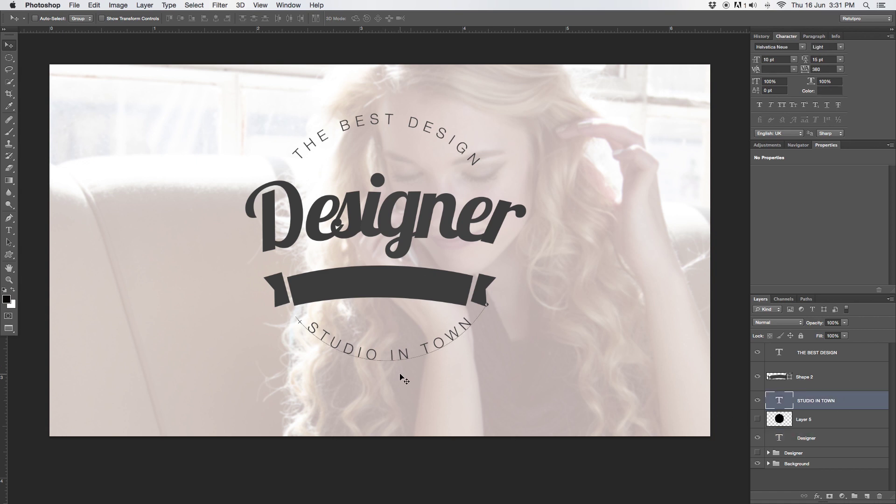
drag(405, 367, 405, 366)
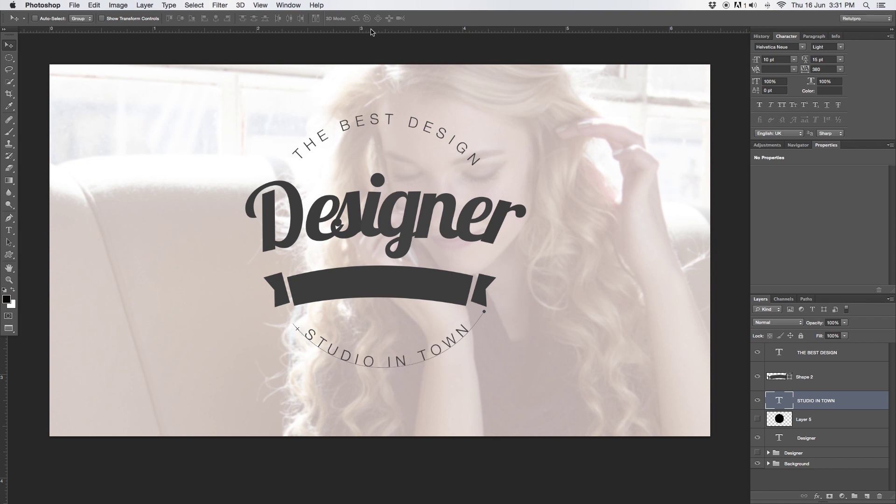
key(super+h)
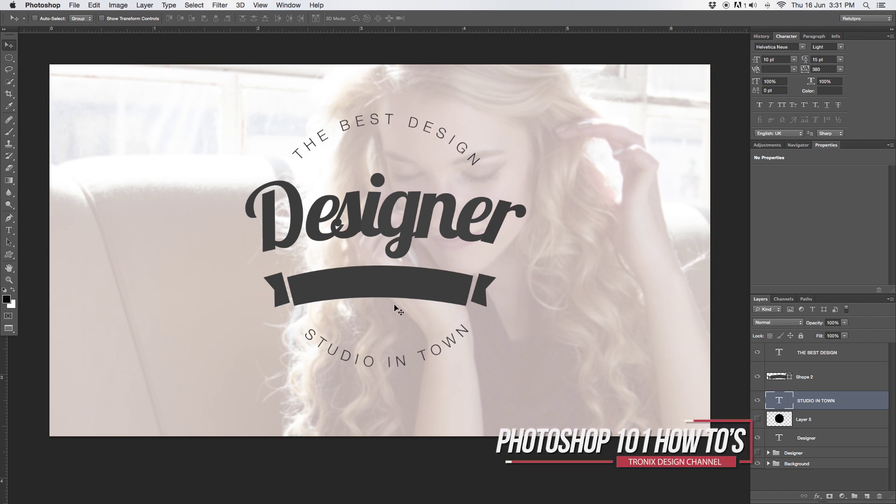
Draw a curved path along the banner's lower edge and add the text COMPANY along it.
key(p)
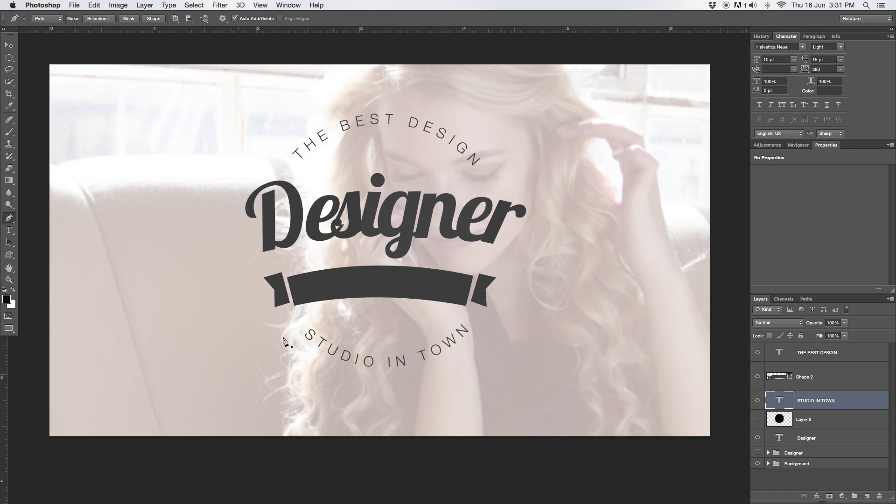
super+click(69, 309)
click(298, 301)
drag(464, 301, 557, 321)
click(9, 231)
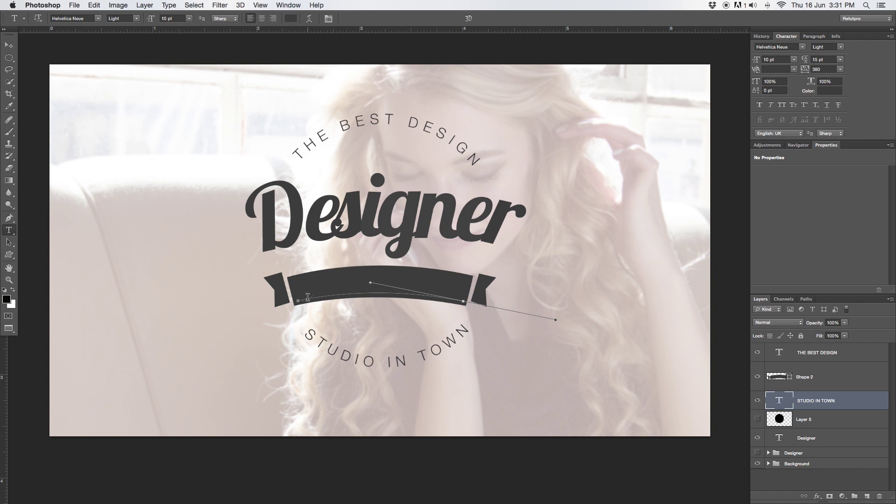
click(308, 297)
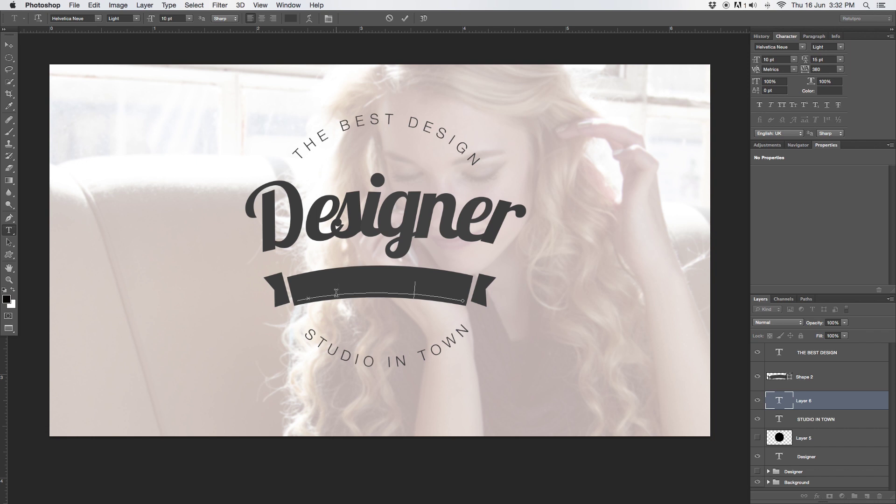
Set the COMPANY text colour to near-white fffefd, commit it and move its layer above the banner shape.
key(super+a)
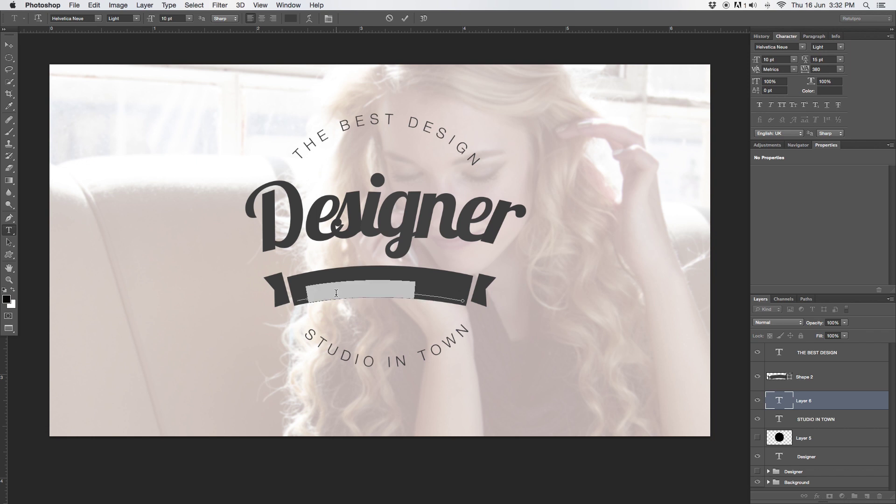
click(290, 19)
click(242, 153)
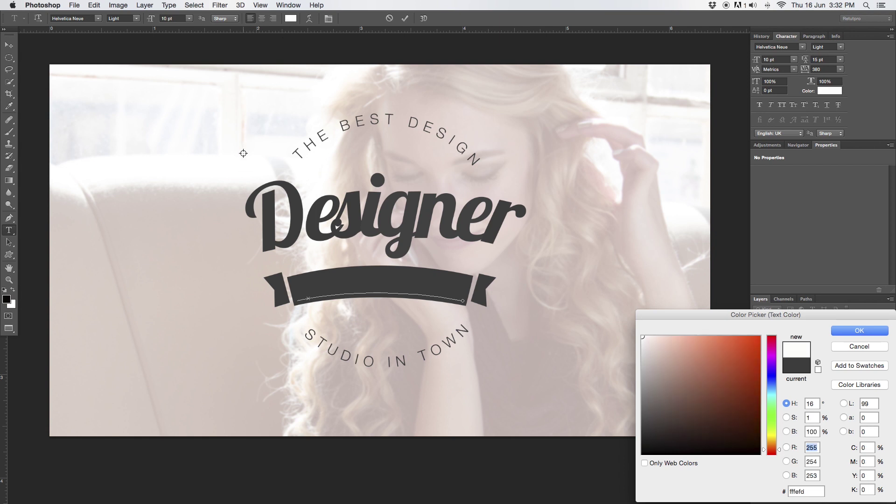
click(861, 331)
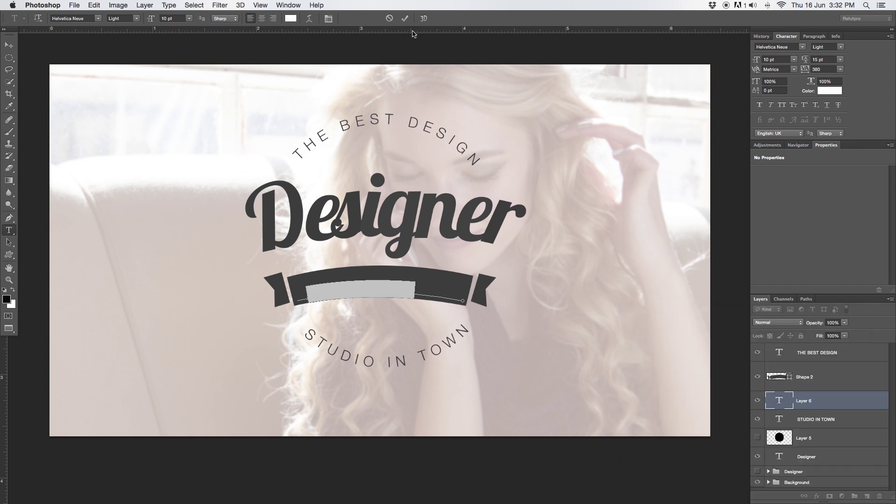
click(405, 18)
drag(814, 400, 824, 369)
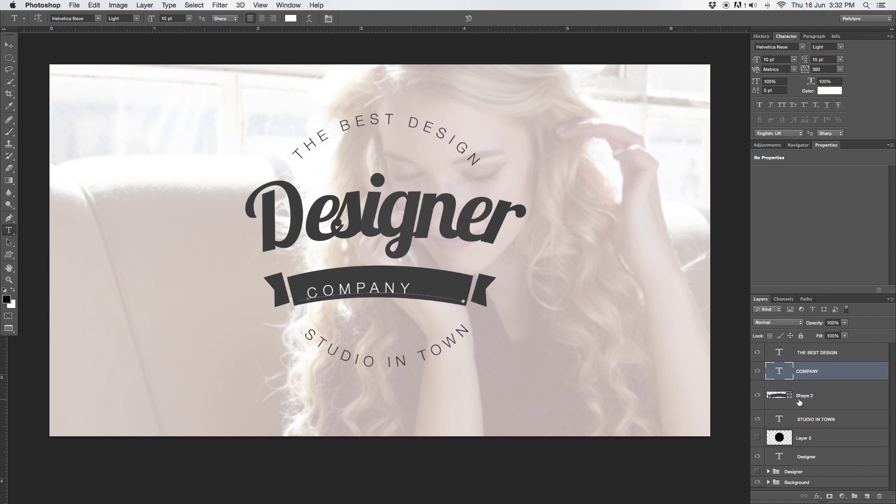
Set the COMPANY text to 12 pt with 560 tracking and commit the text edit.
drag(415, 289, 255, 294)
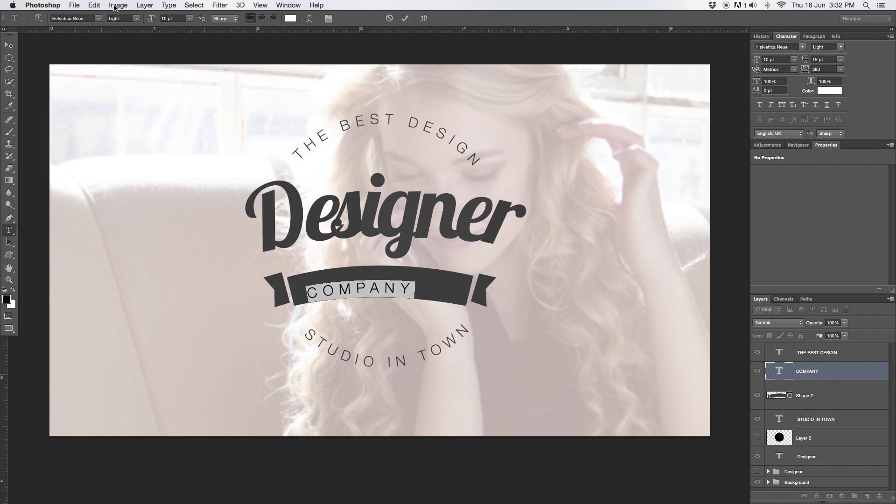
click(173, 19)
text(12)
key(Return)
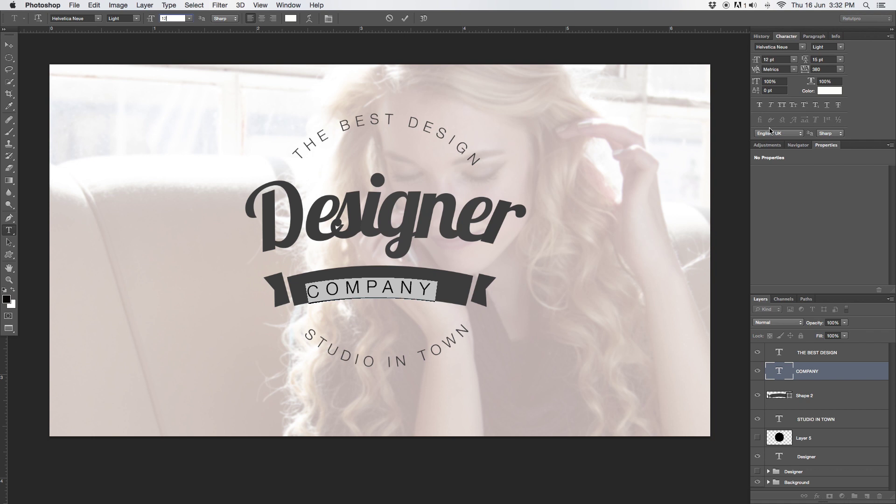
drag(805, 69, 810, 69)
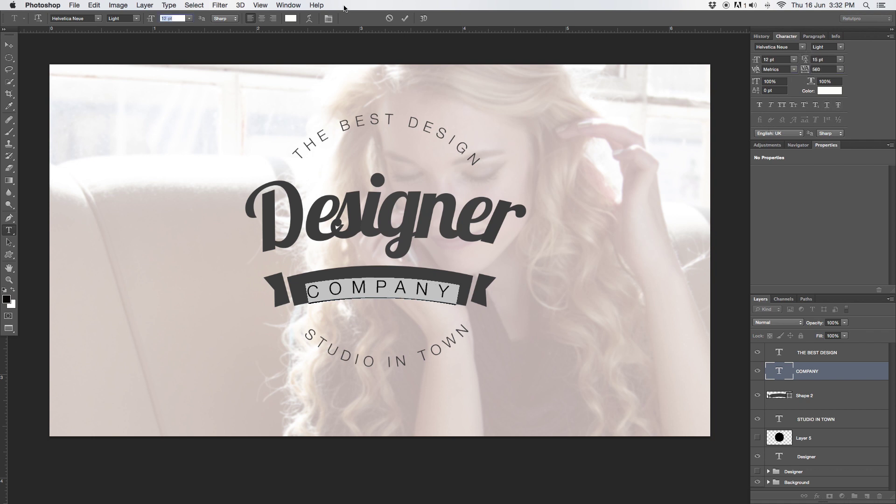
click(404, 19)
Nudge the COMPANY text up and slightly to the right to centre it within the banner.
key(v)
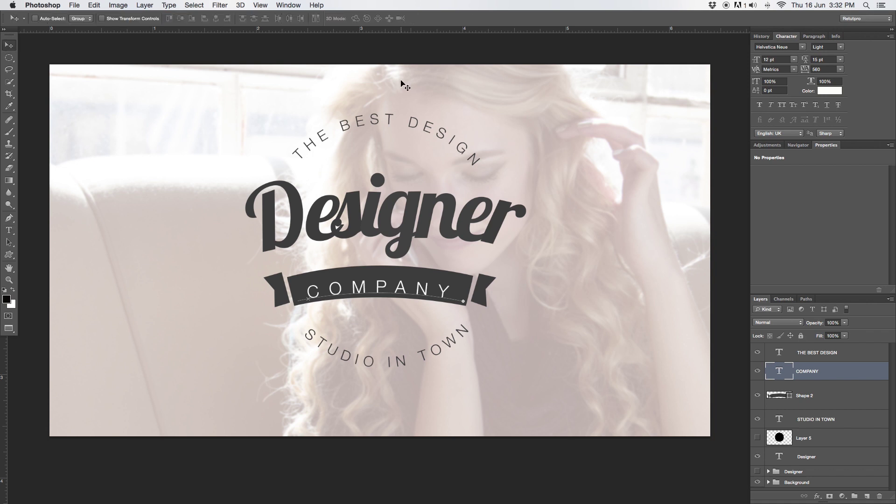
key(Up)
key(Up)
key(Up)
key(Up)
key(Up)
key(Up)
key(Up)
key(Up)
key(Up)
key(Up)
key(Right)
key(Right)
key(Right)
key(Right)
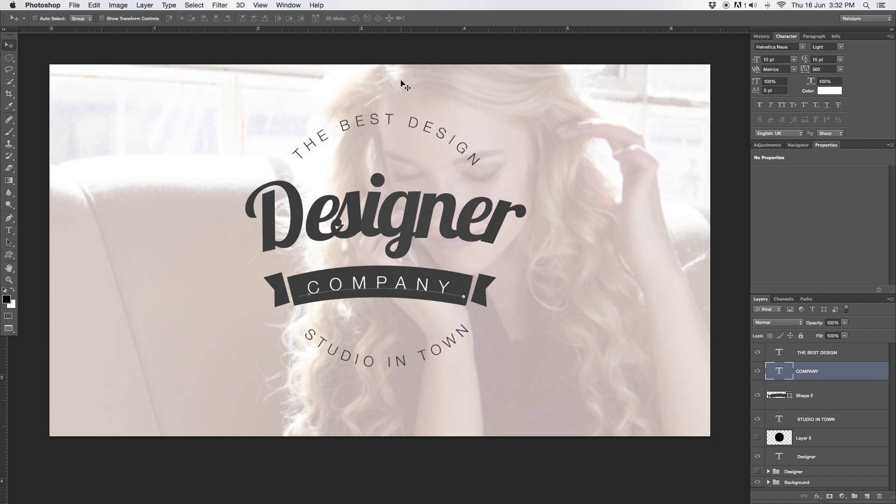
key(Right)
key(Right)
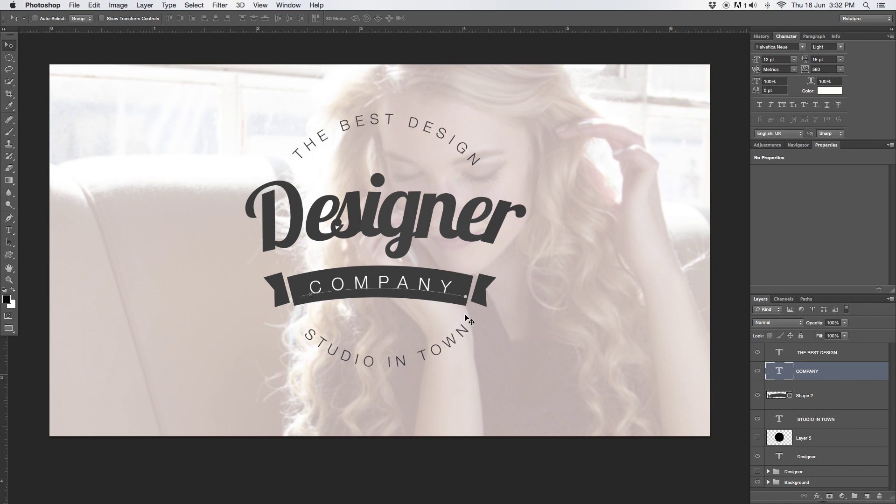
Rotate the COMPANY text slightly to align it with the banner's curve and apply the transform.
key(ctrl+t)
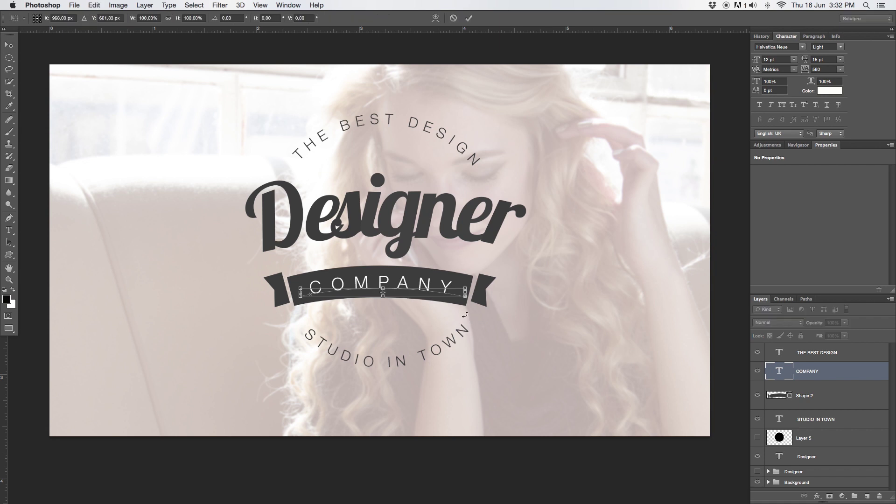
mouse_move(476, 286)
mouse_down()
mouse_move(481, 290)
mouse_move(477, 283)
mouse_up()
click(469, 18)
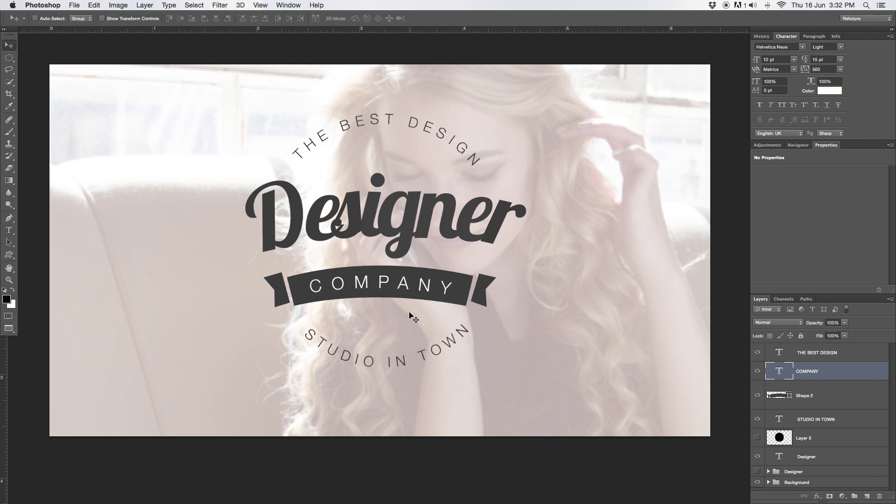
key(ctrl+t)
drag(491, 261, 490, 269)
key(Return)
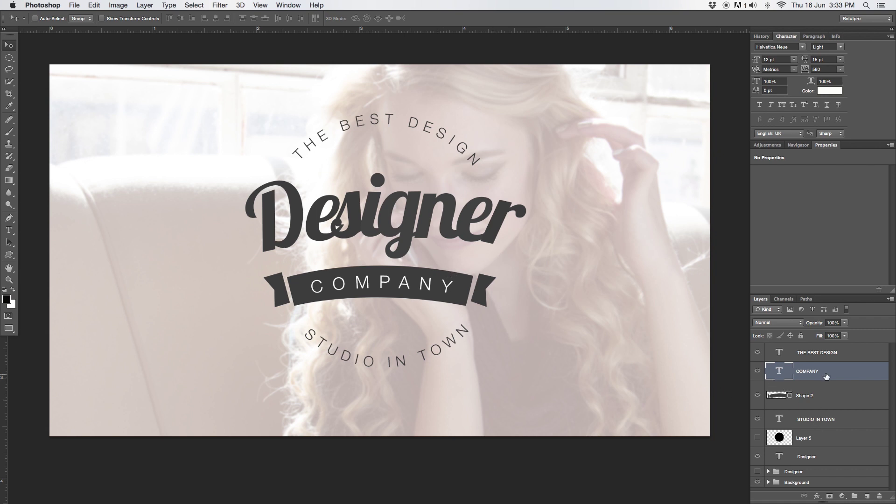
Rasterize the banner shape layer Shape 2.
right_click(826, 394)
click(842, 394)
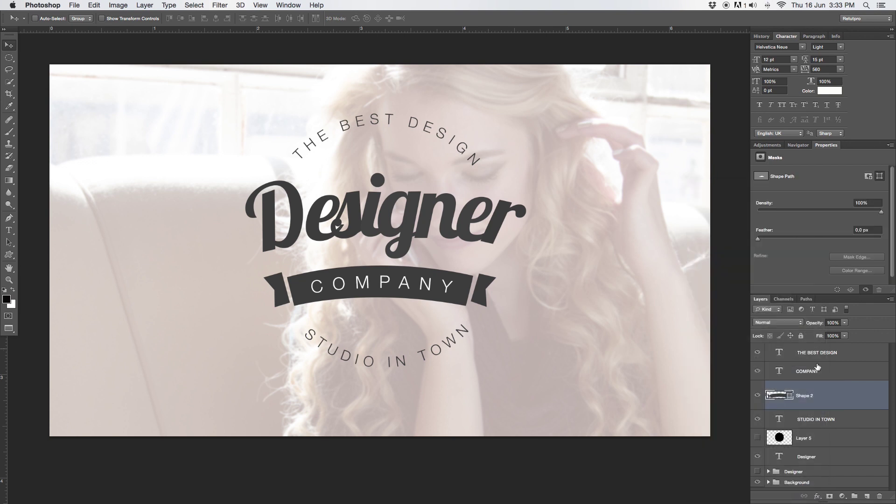
right_click(817, 384)
click(739, 244)
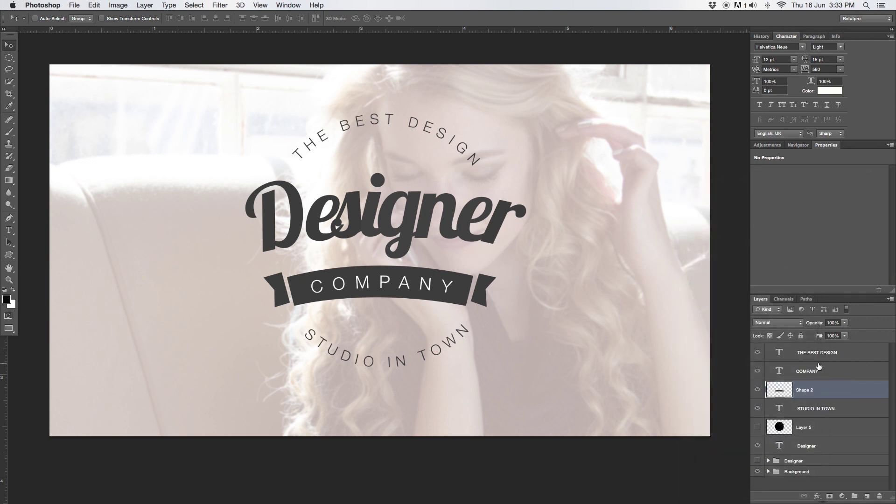
click(847, 370)
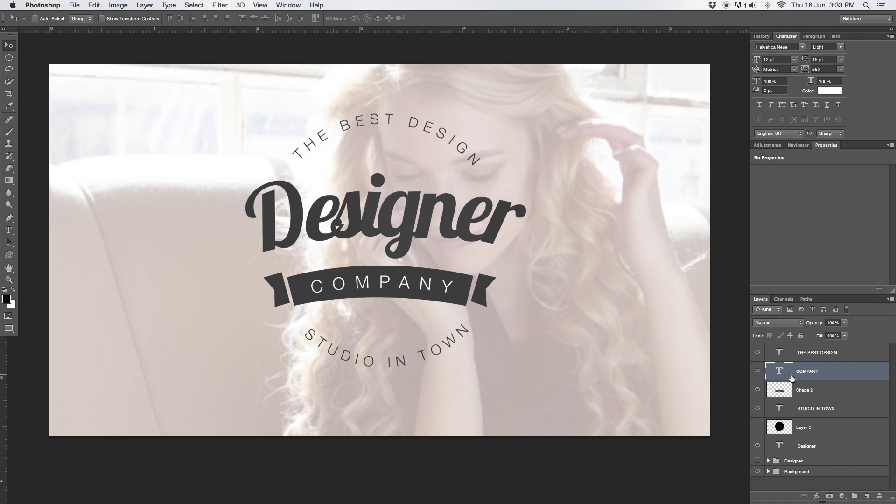
click(822, 390)
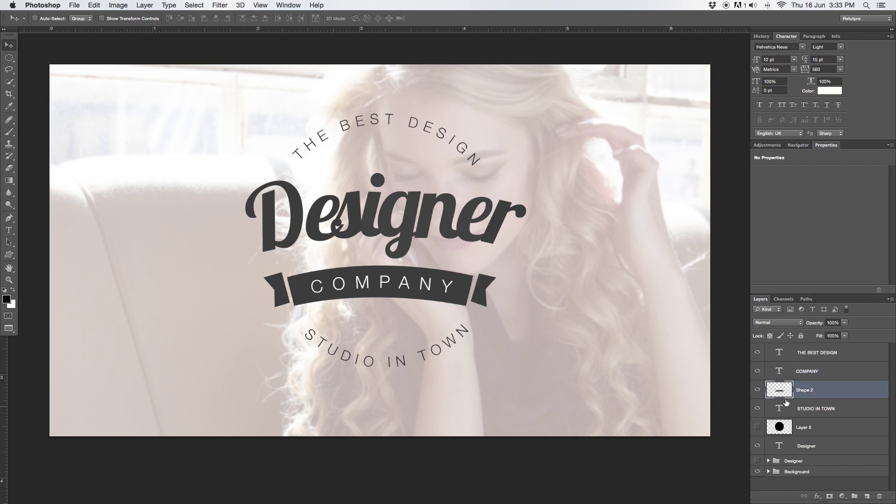
click(758, 390)
click(757, 390)
right_click(826, 387)
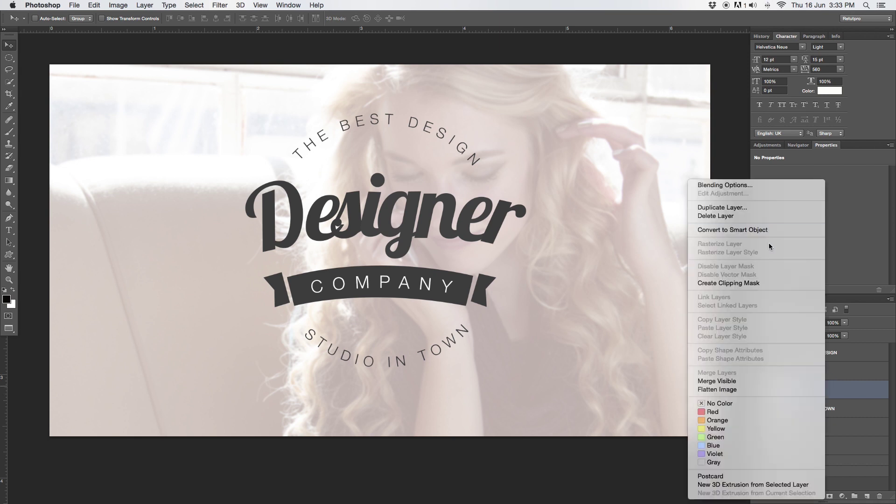
click(830, 393)
Create a work path from the COMPANY text layer and check its letter outlines up close.
click(821, 374)
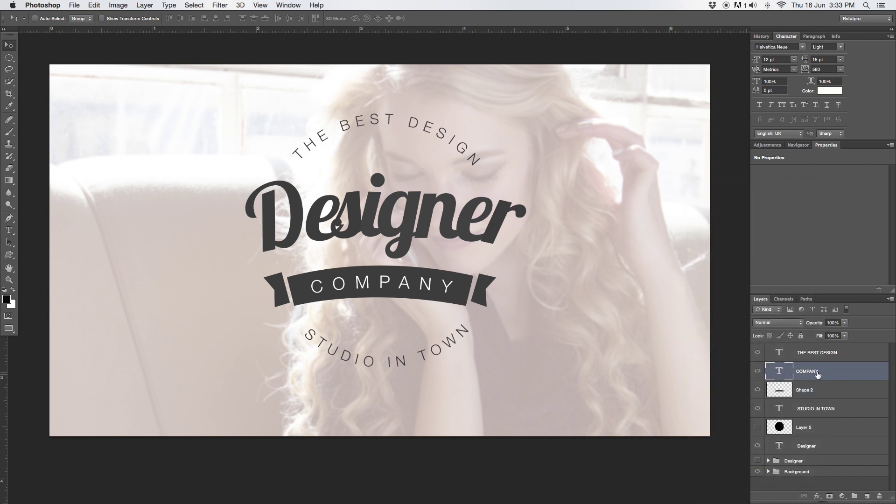
right_click(826, 372)
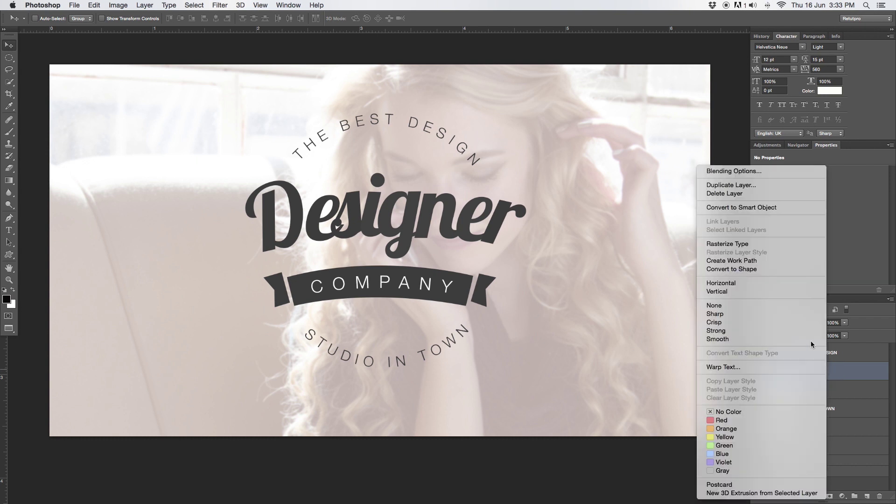
click(742, 262)
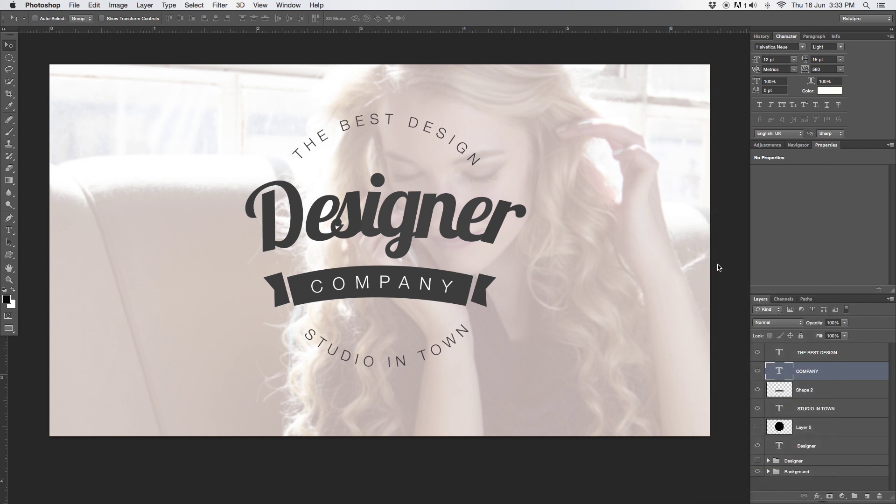
key(z)
drag(431, 282, 502, 292)
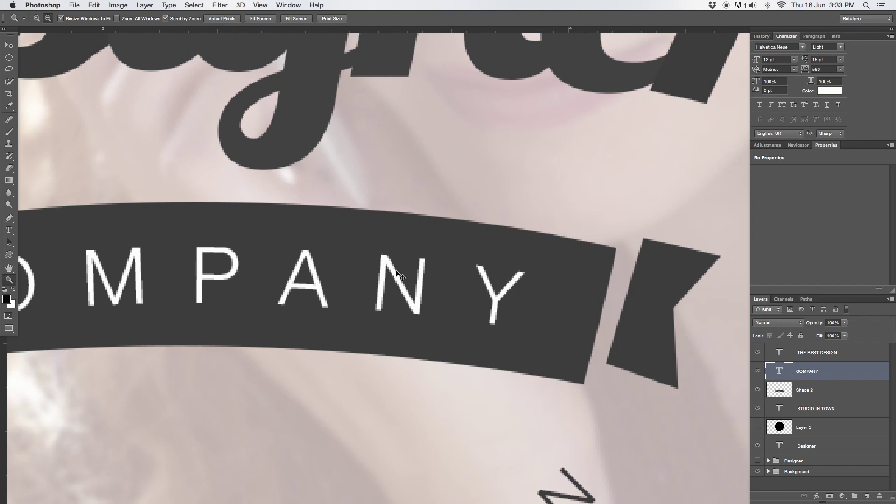
click(415, 296)
drag(416, 297, 379, 288)
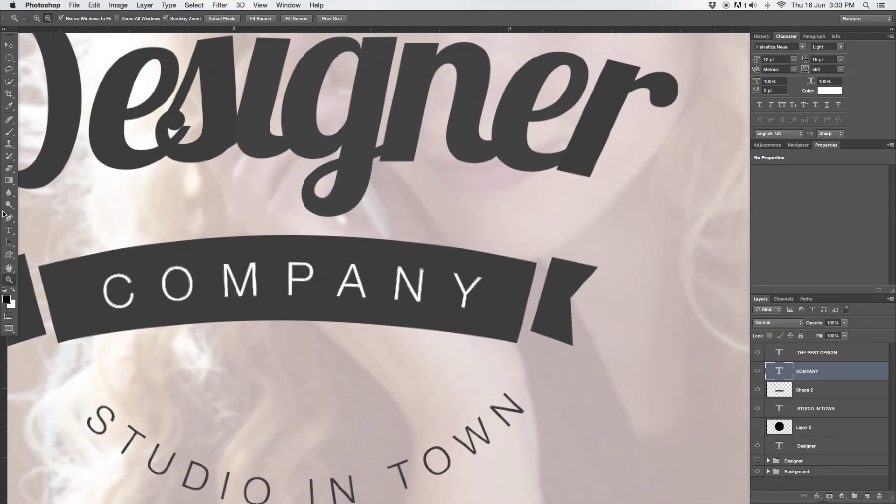
Turn the COMPANY work path into a new anti-aliased selection with a 0-pixel feather radius.
click(8, 218)
right_click(362, 286)
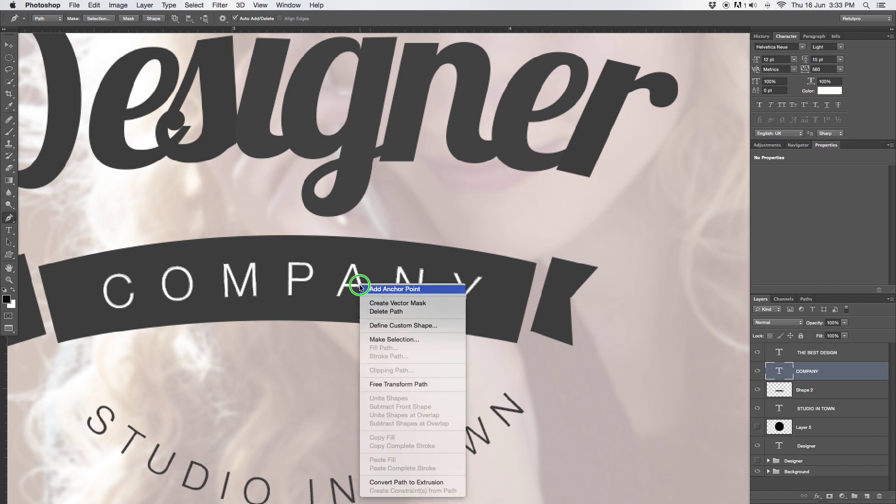
click(399, 339)
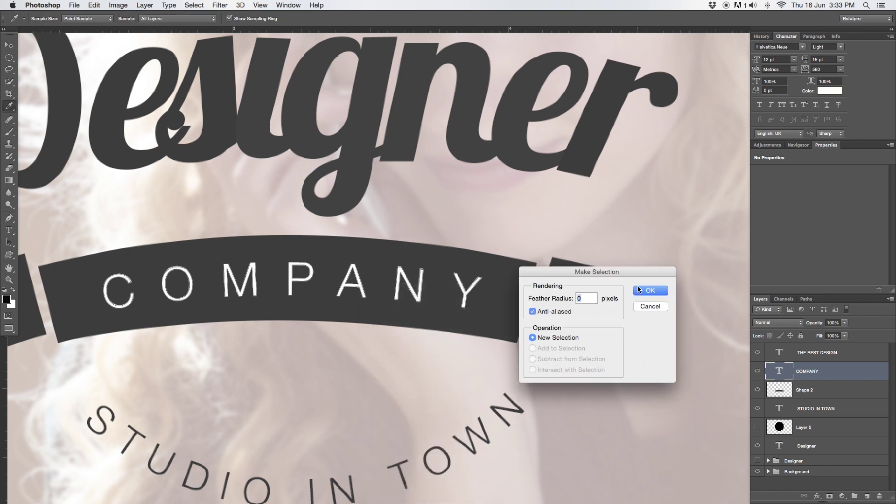
click(638, 290)
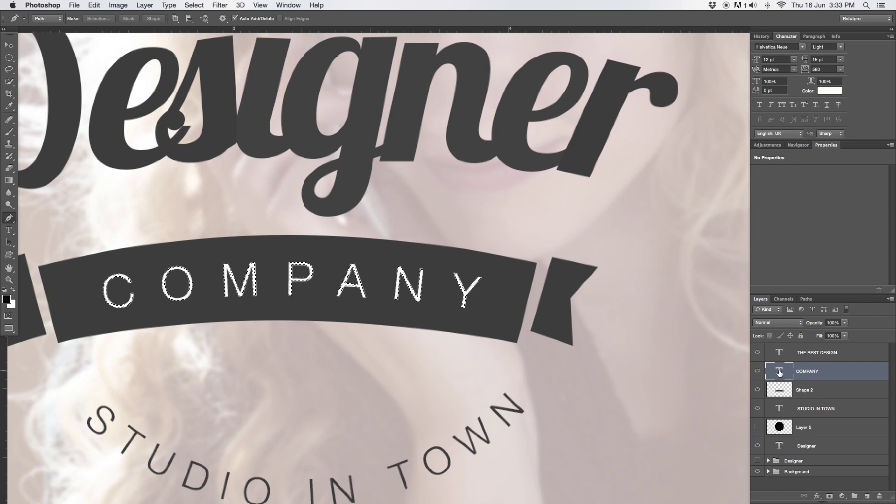
Hide the COMPANY text layer, cut the selected letters out of the banner layer Shape 2 and deselect.
click(757, 371)
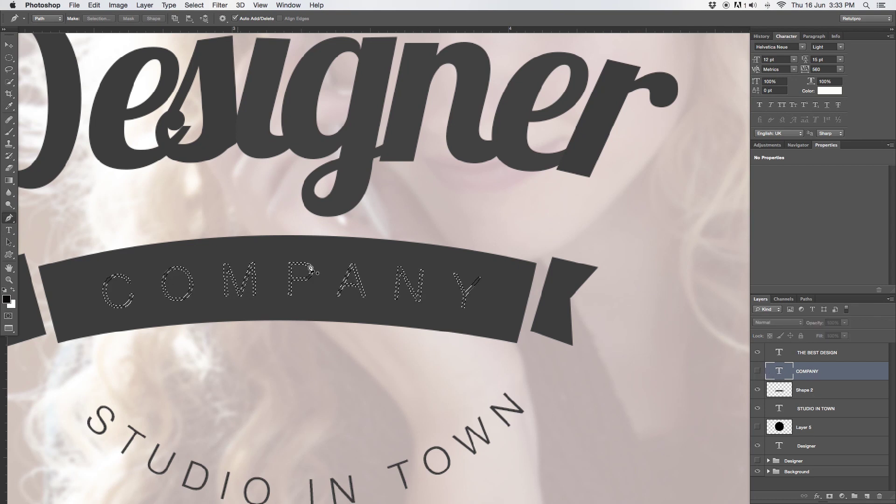
click(832, 392)
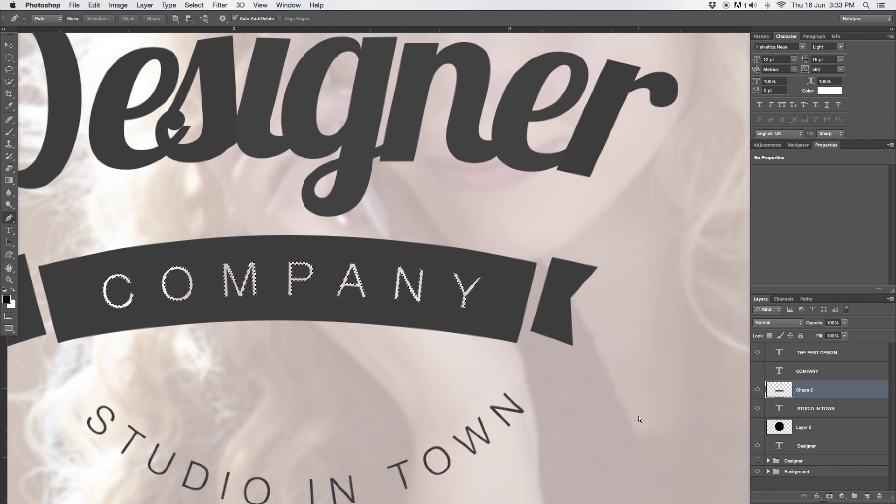
key(z)
alt+click(350, 296)
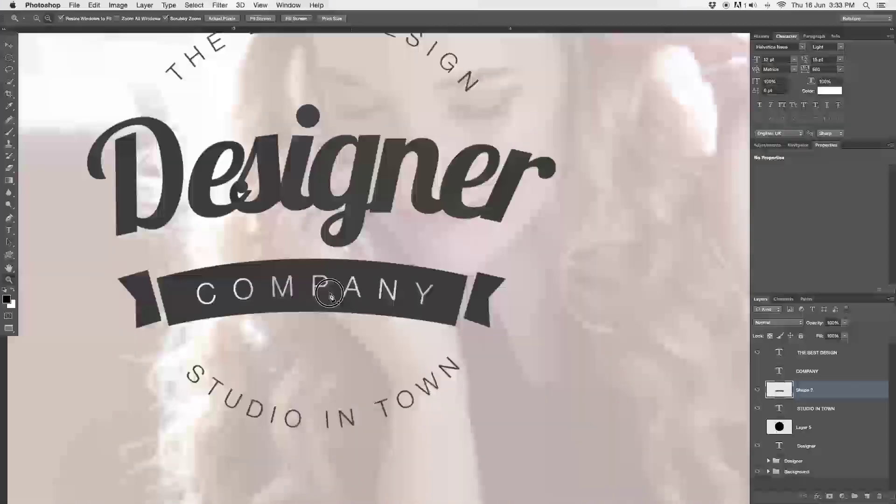
alt+click(331, 294)
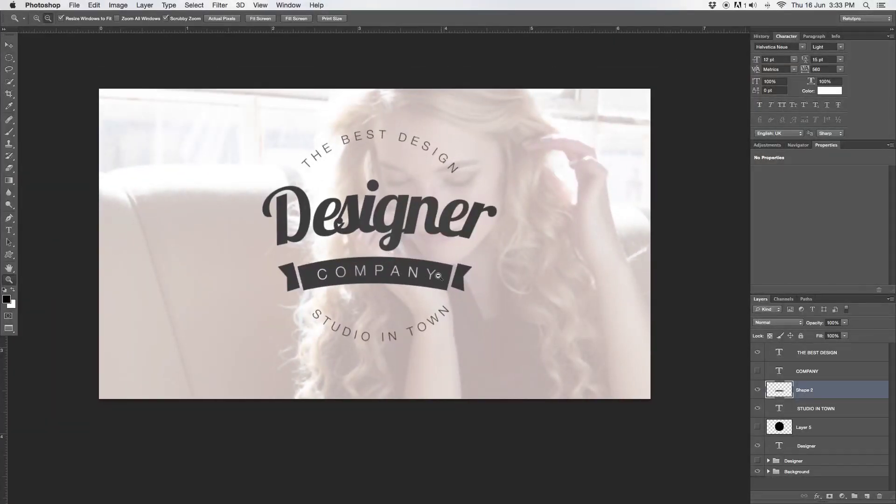
Check the cut-out letters against a temporary layer filled with 50% gray above the Background group, and delete that layer.
click(815, 472)
click(866, 494)
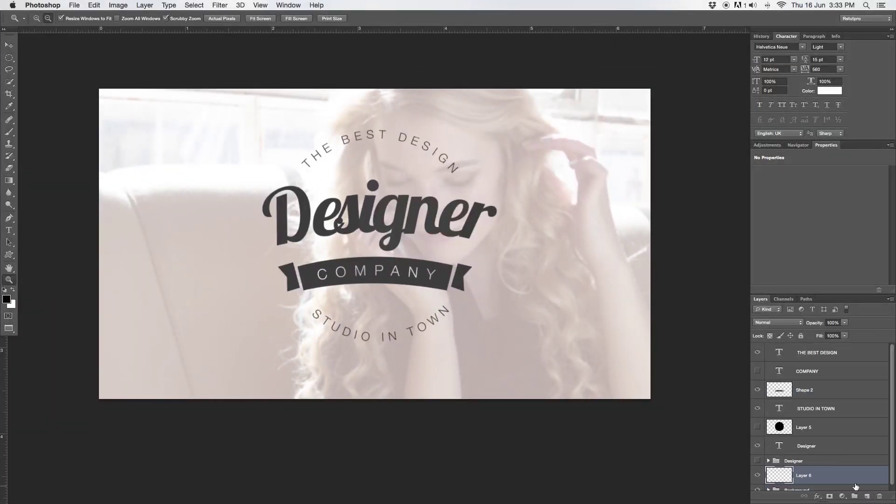
key(super+a)
key(m)
right_click(411, 238)
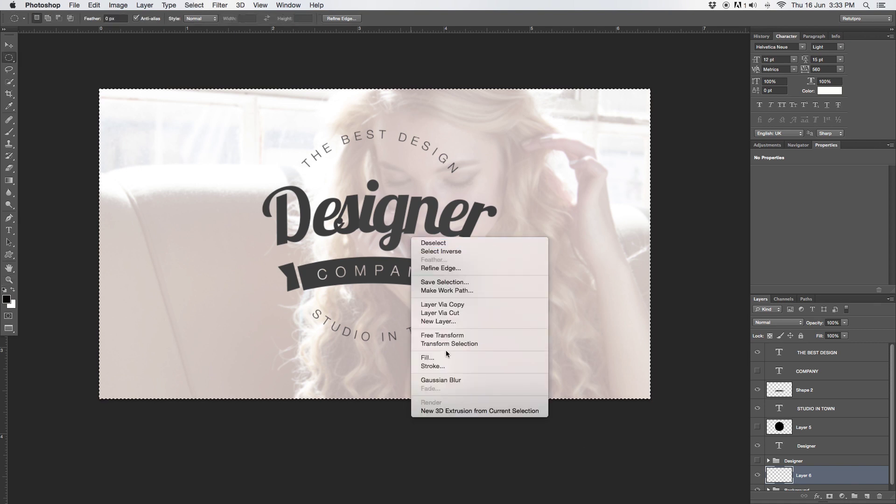
click(447, 358)
click(616, 106)
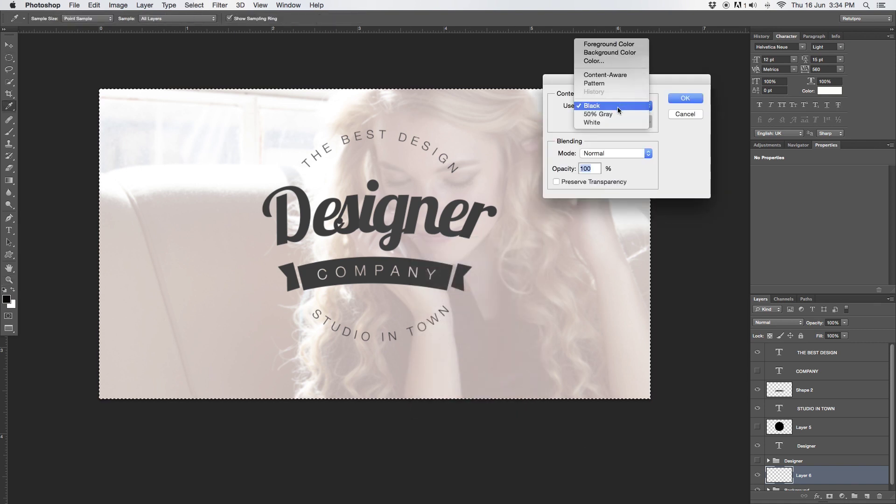
click(606, 114)
click(685, 98)
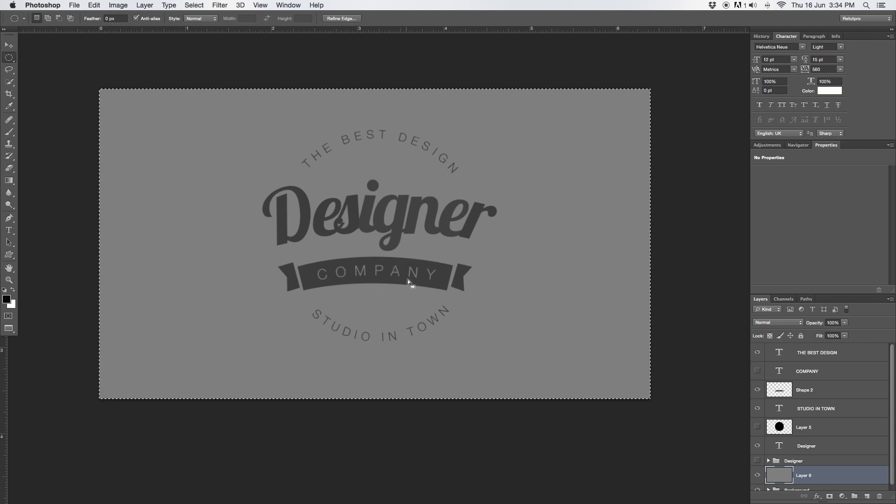
key(super+d)
click(879, 497)
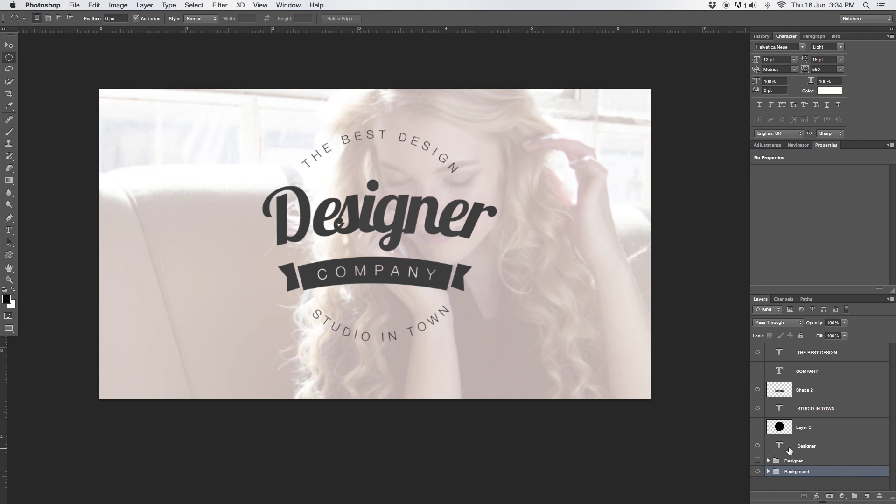
Delete the hidden black circle layer, Layer 5.
click(814, 447)
click(842, 427)
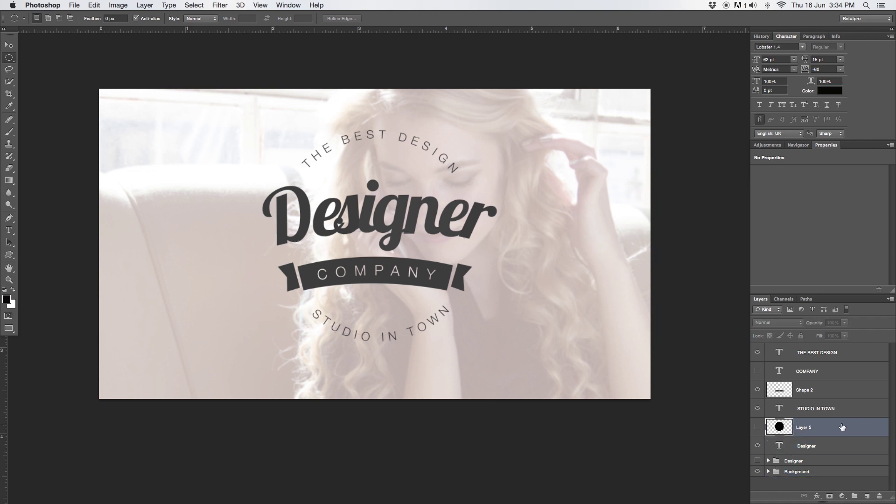
key(BackSpace)
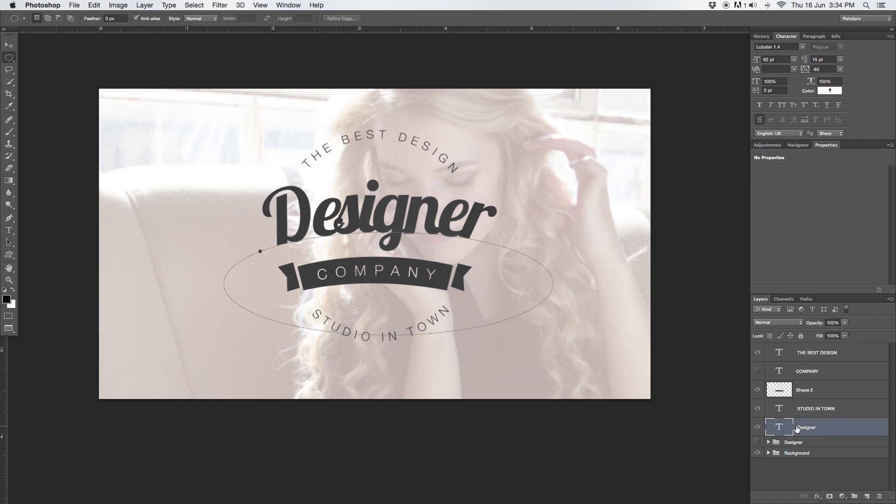
Group all the logo's text and banner layers and name the group Design2.
click(801, 428)
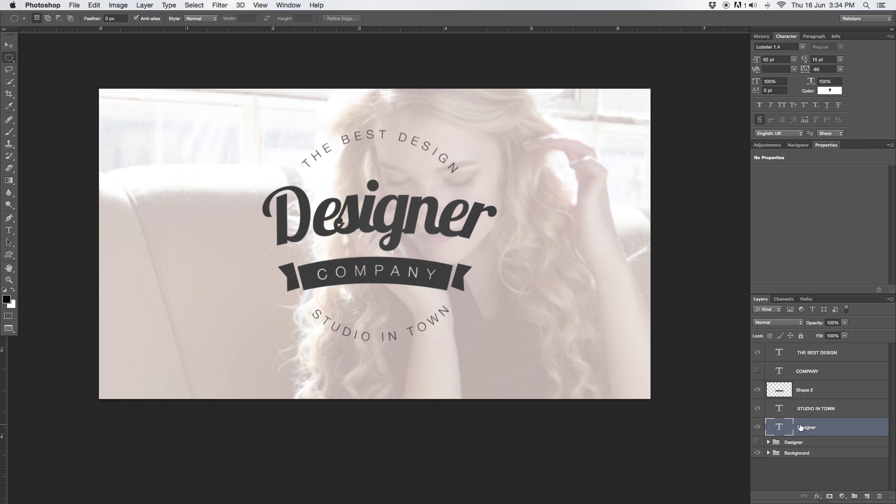
shift+click(831, 408)
shift+click(826, 392)
shift+click(827, 372)
shift+click(831, 359)
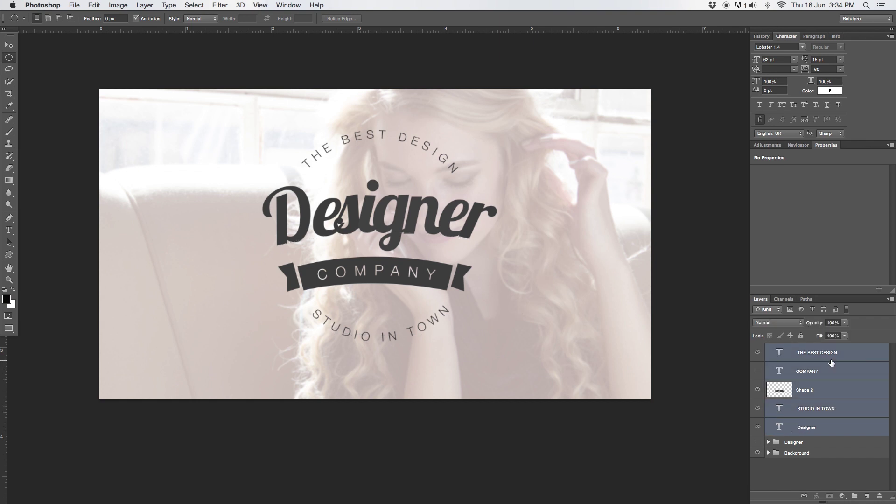
key(super+g)
double_click(793, 349)
key(BackSpace)
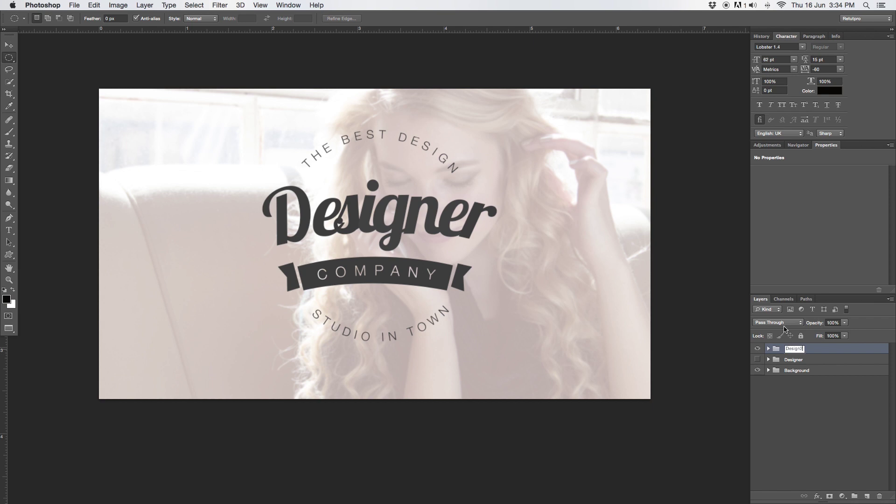
key(Return)
Compare the Design2 logo with the original Designer group by toggling their visibility, leaving only Design2 shown.
click(757, 360)
click(758, 350)
click(758, 350)
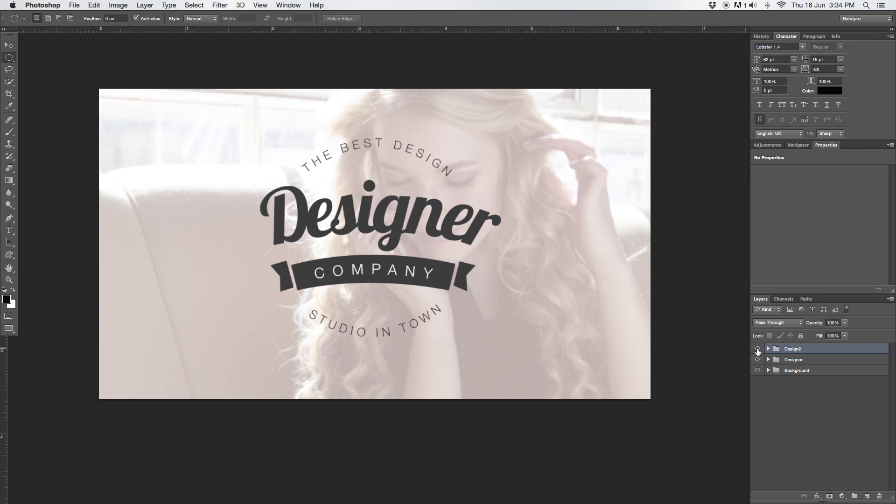
click(758, 358)
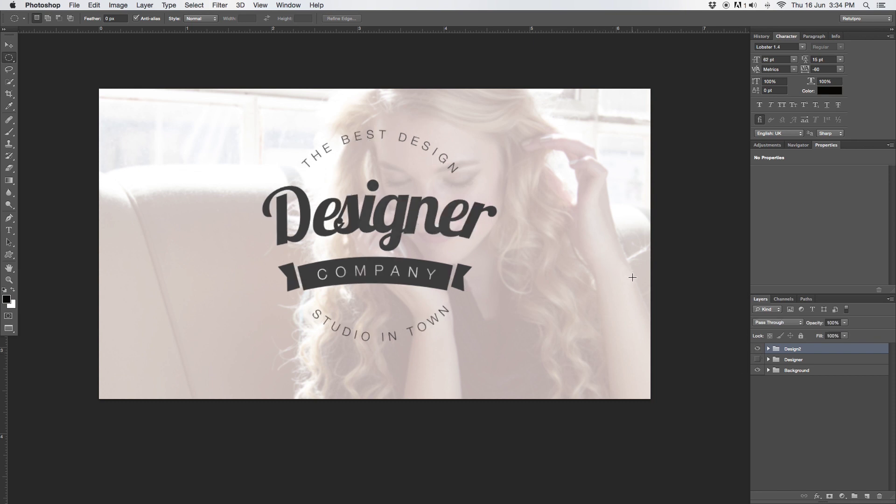